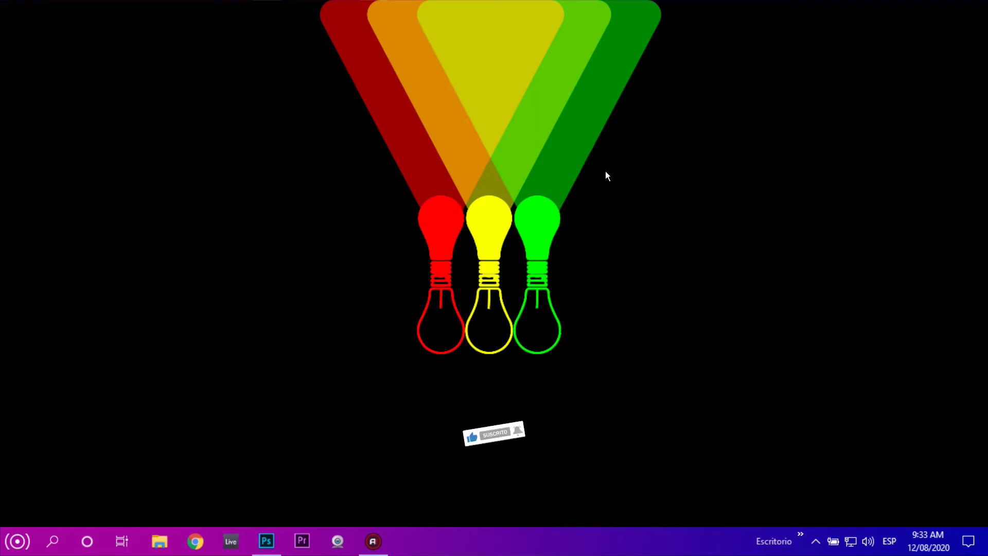
Step: Refresh the desktop and bring the Photoshop Colombia map document to the front
{"action": "right_click", "coordinate": [561, 184]}
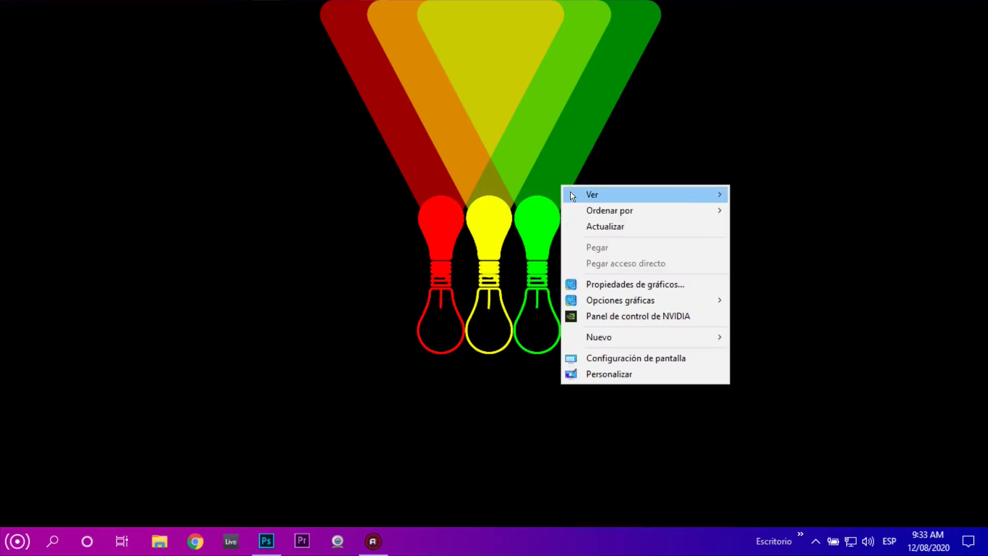
{"action": "left_click", "coordinate": [606, 224]}
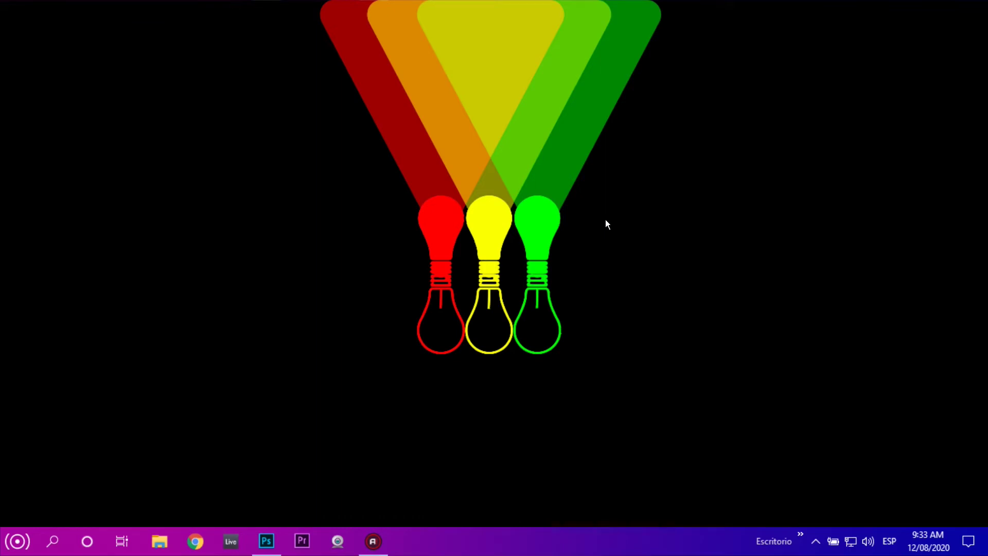
{"action": "left_click", "coordinate": [273, 535]}
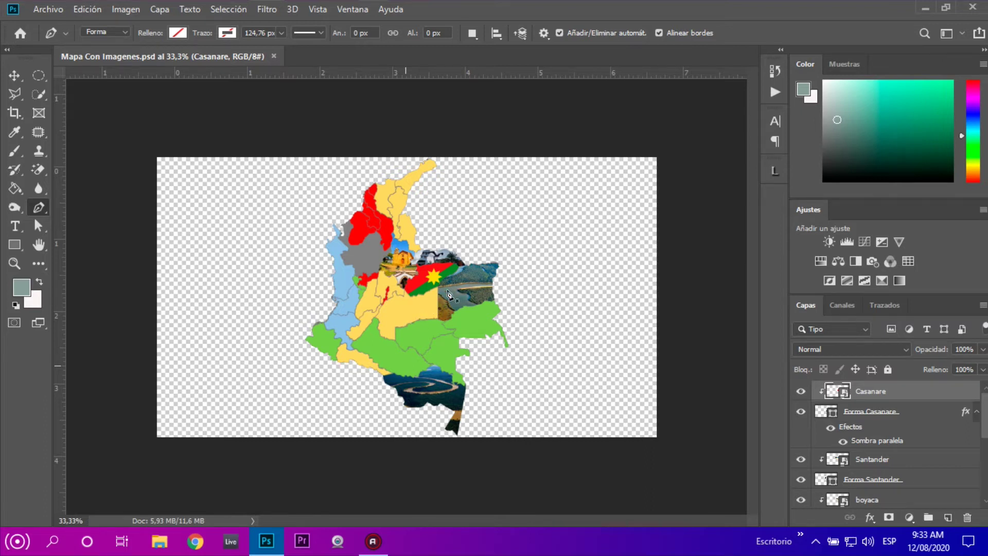
Step: Zoom in on the finished map to inspect Casanare's clipped photo
{"action": "key", "text": "ctrl+plus"}
{"action": "key", "text": "ctrl+plus"}
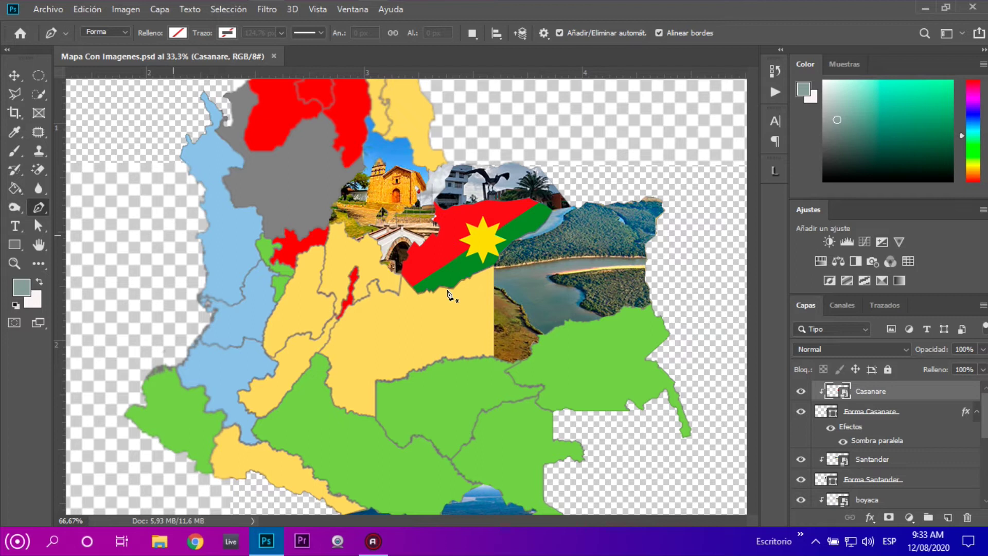
{"action": "key", "text": "ctrl+plus"}
{"action": "key", "text": "ctrl+plus"}
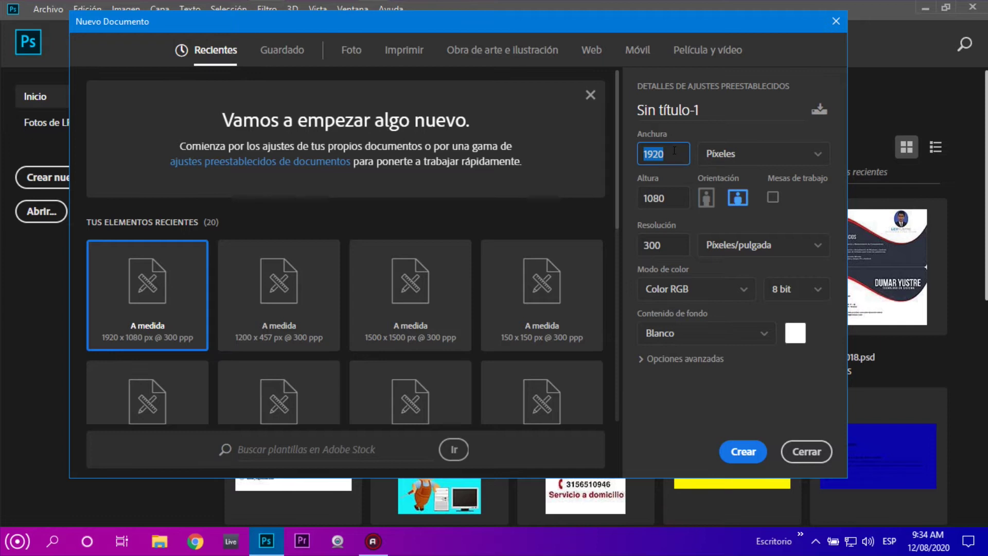
Step: Create the Sin título-1 document at 1920 × 1080 px, 300 pixels/inch, white background
{"action": "left_click", "coordinate": [677, 198]}
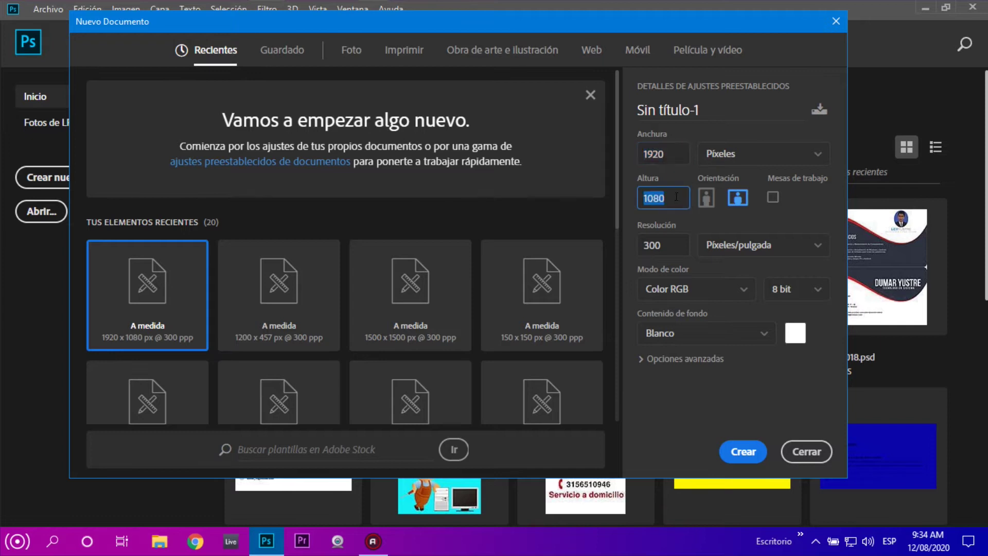
{"action": "left_click", "coordinate": [668, 244]}
{"action": "left_click", "coordinate": [744, 451]}
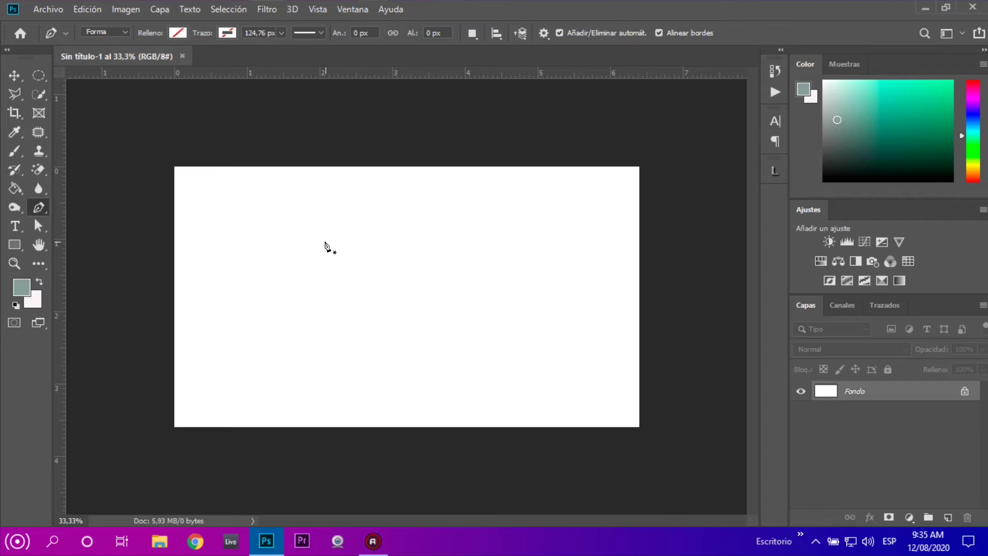
Step: Embed the Mapa-Colombia image above the Fondo layer using Colocar elemento incrustado
{"action": "left_click", "coordinate": [43, 9]}
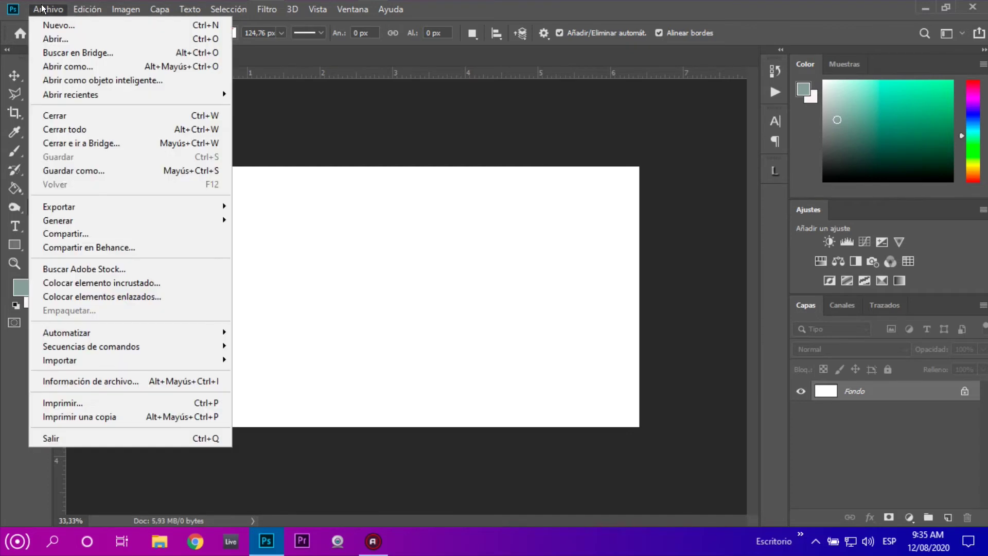
{"action": "left_click", "coordinate": [150, 284]}
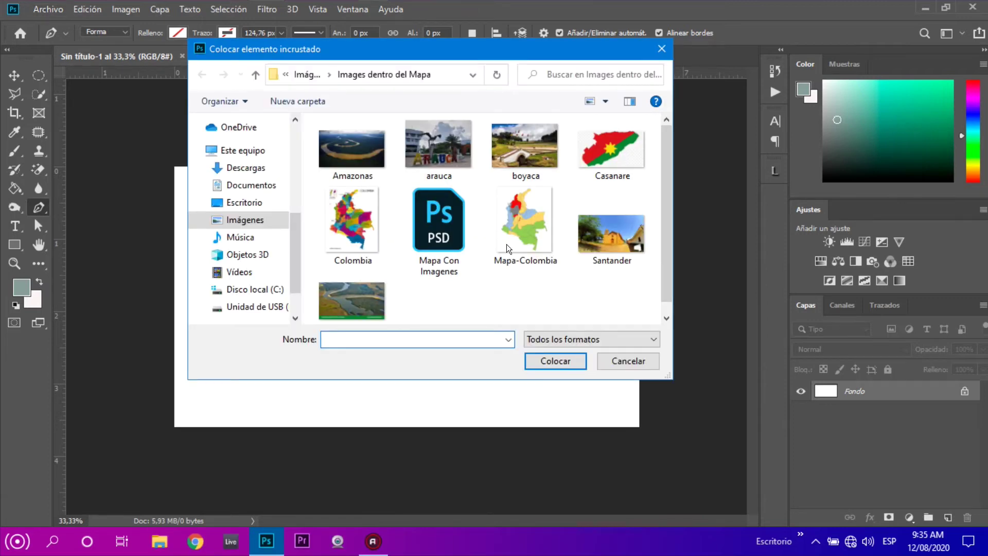
{"action": "left_click", "coordinate": [530, 218]}
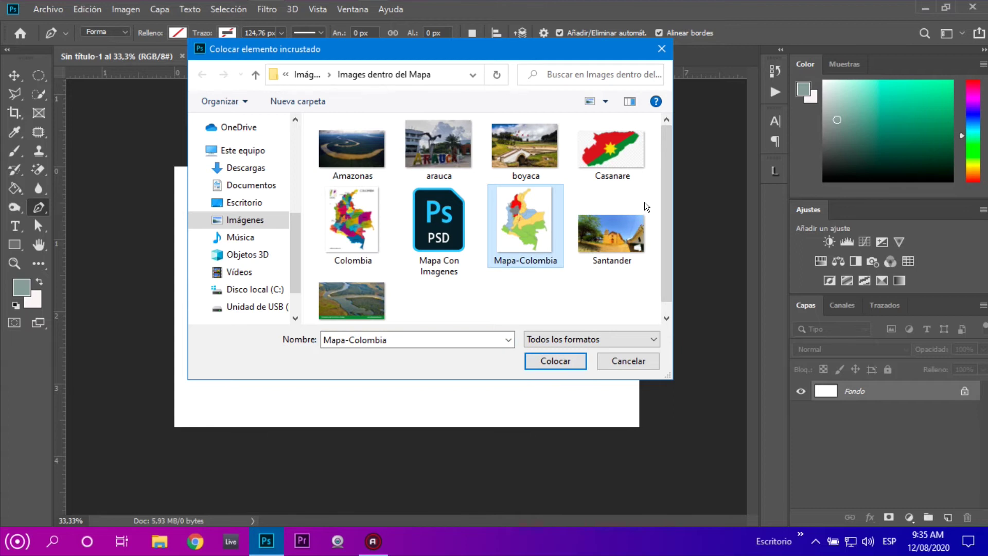
{"action": "left_click_drag", "start_coordinate": [663, 185], "coordinate": [668, 223]}
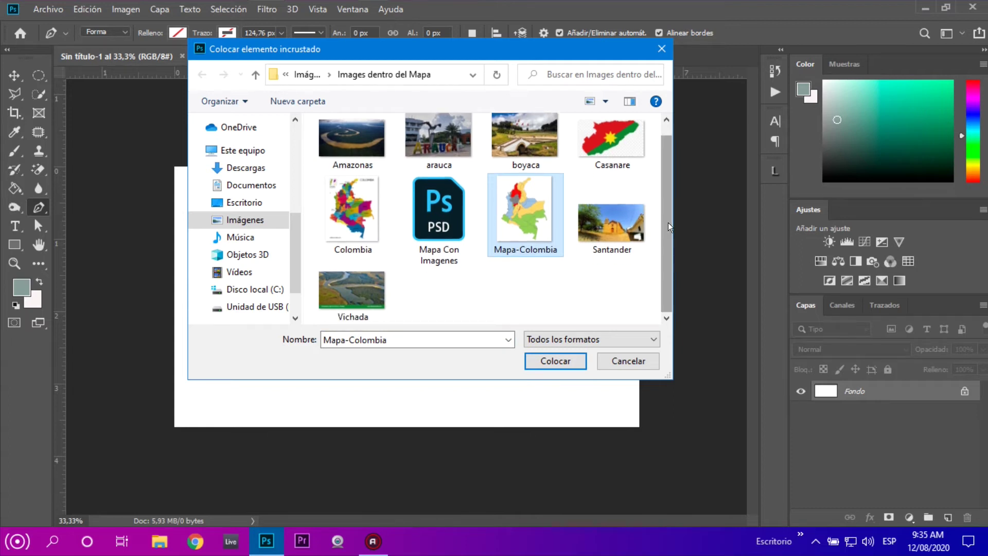
{"action": "left_click", "coordinate": [553, 360]}
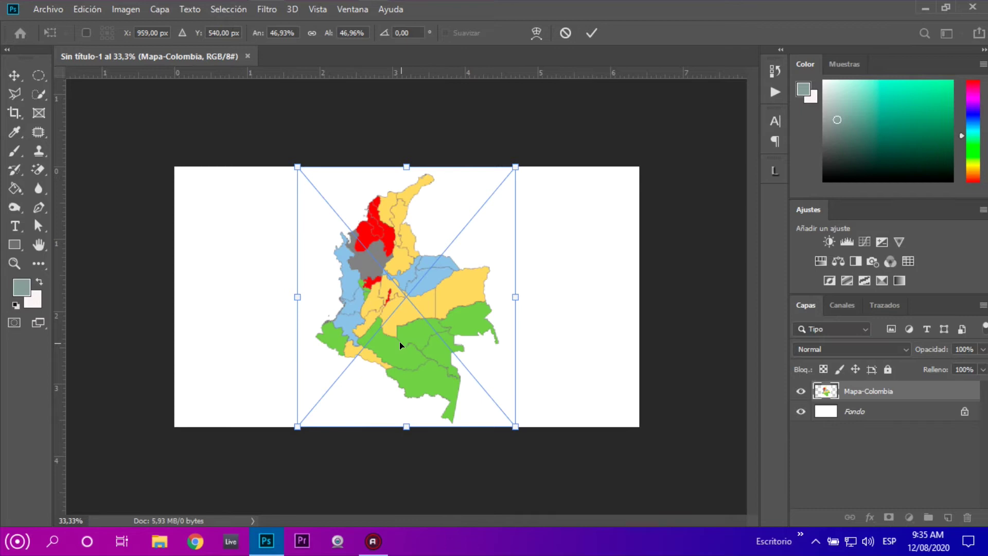
Step: Commit the placed map, switch to the Pen tool, and zoom to 200% on the northeastern departments
{"action": "left_click", "coordinate": [591, 33]}
{"action": "key", "text": "p"}
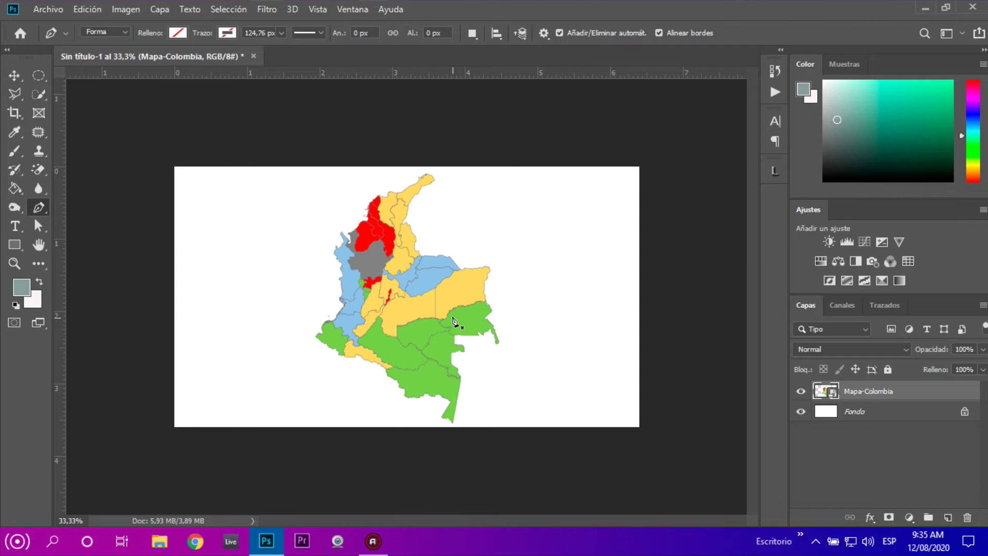
{"action": "scroll", "coordinate": [452, 319], "scroll_direction": "up", "scroll_amount": 1}
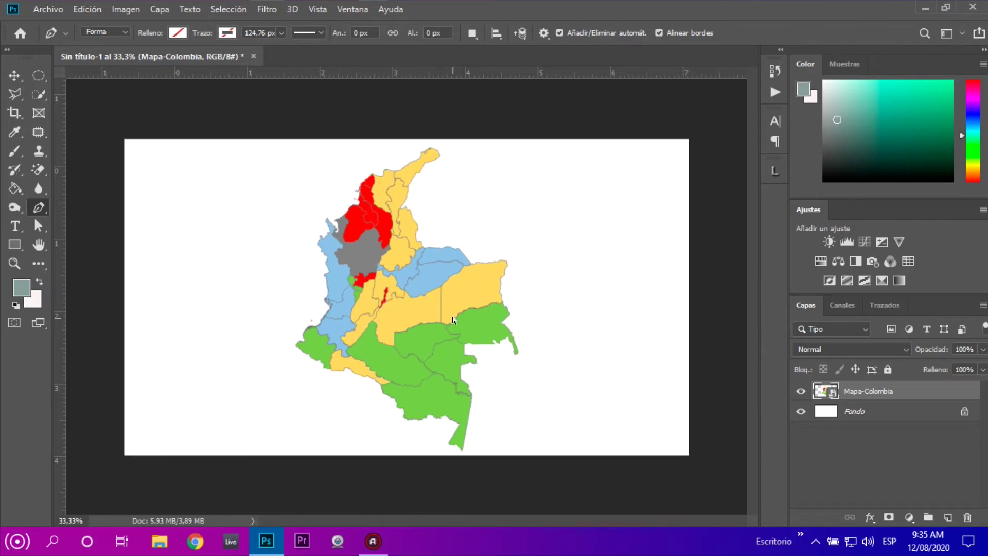
{"action": "scroll", "coordinate": [452, 319], "scroll_direction": "up", "scroll_amount": 2}
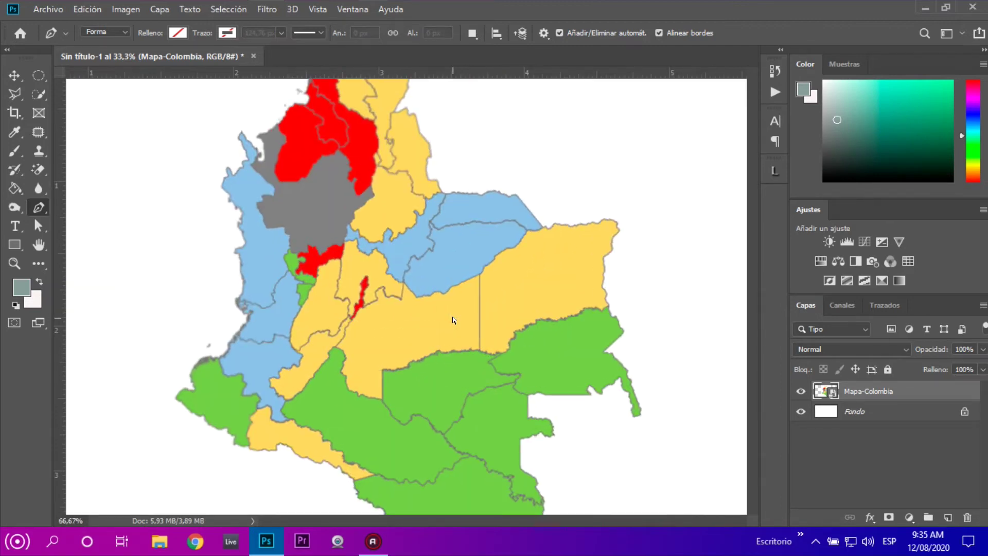
{"action": "scroll", "coordinate": [452, 319], "scroll_direction": "up", "scroll_amount": 1}
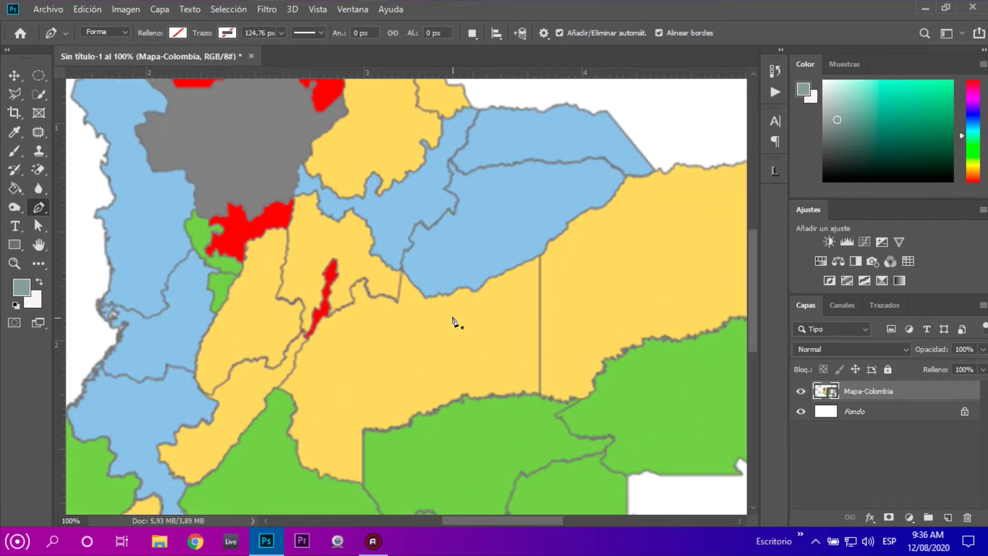
{"action": "scroll", "coordinate": [453, 321], "scroll_direction": "up", "scroll_amount": 1}
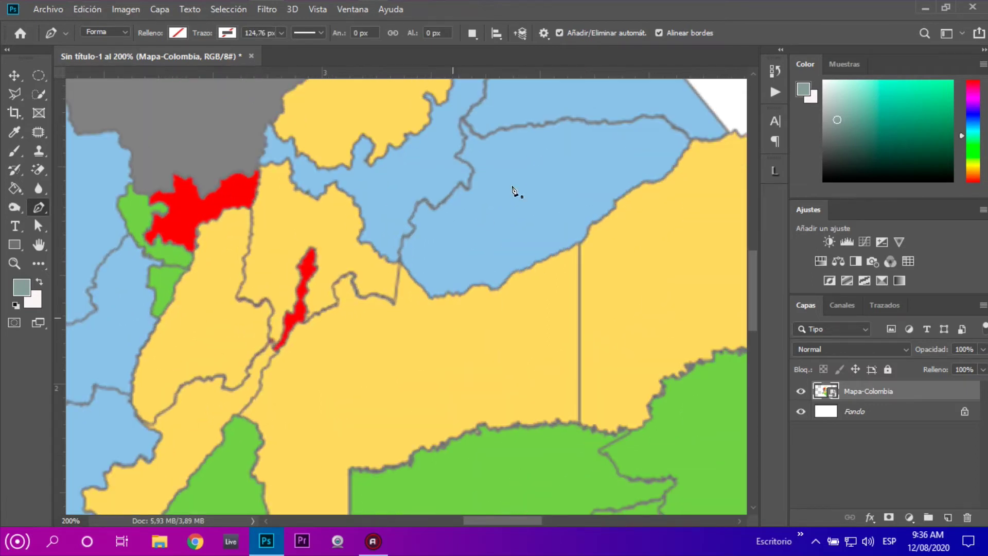
{"action": "left_click_drag", "start_coordinate": [495, 225], "coordinate": [395, 330]}
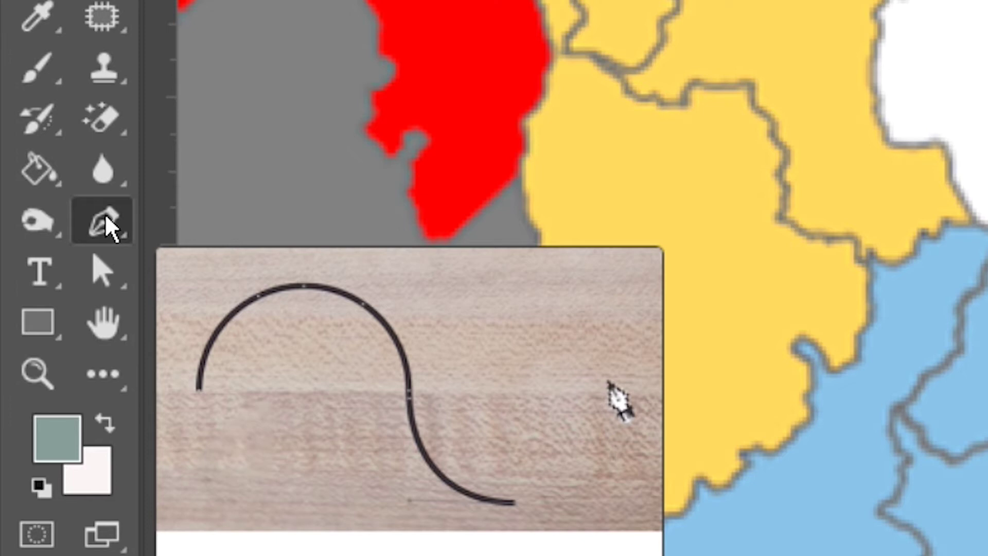
Step: Choose the standard Pen tool and anchor a path down Arauca's diagonal eastern border
{"action": "right_click", "coordinate": [106, 216]}
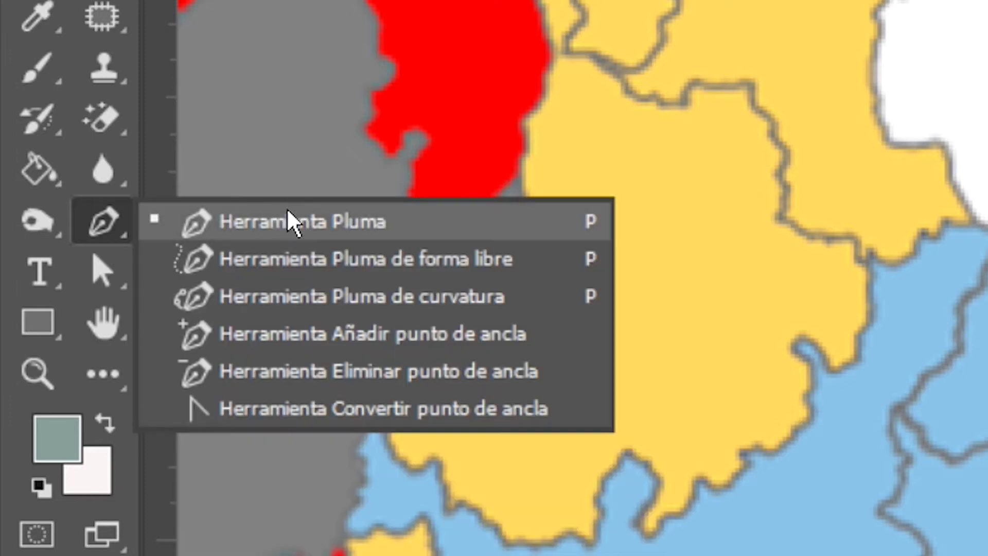
{"action": "left_click", "coordinate": [287, 211]}
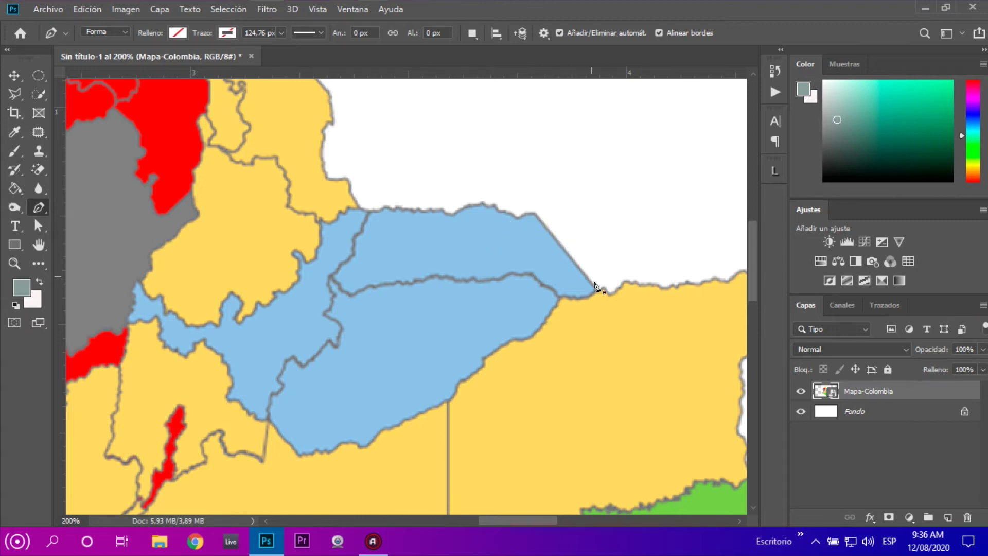
{"action": "left_click", "coordinate": [535, 214]}
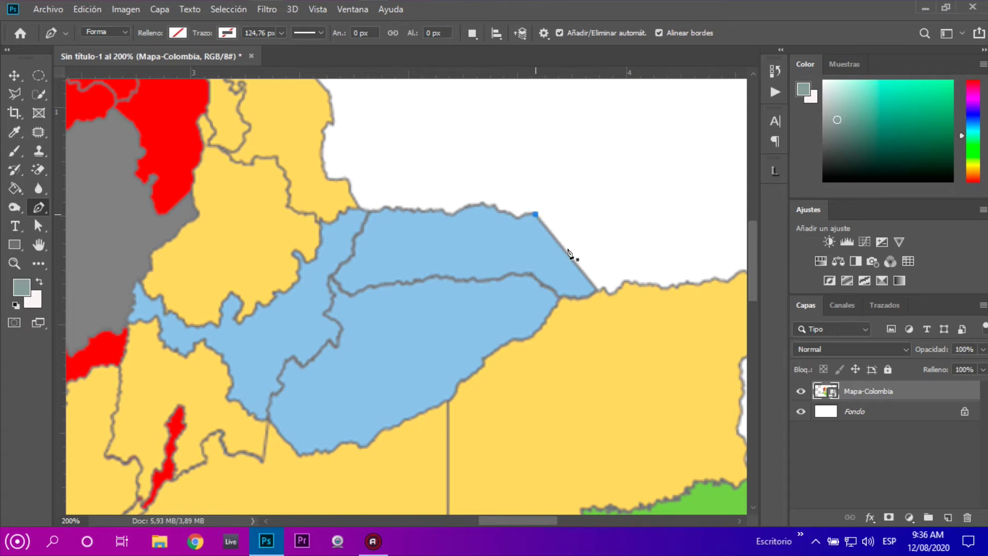
{"action": "left_click", "coordinate": [591, 276]}
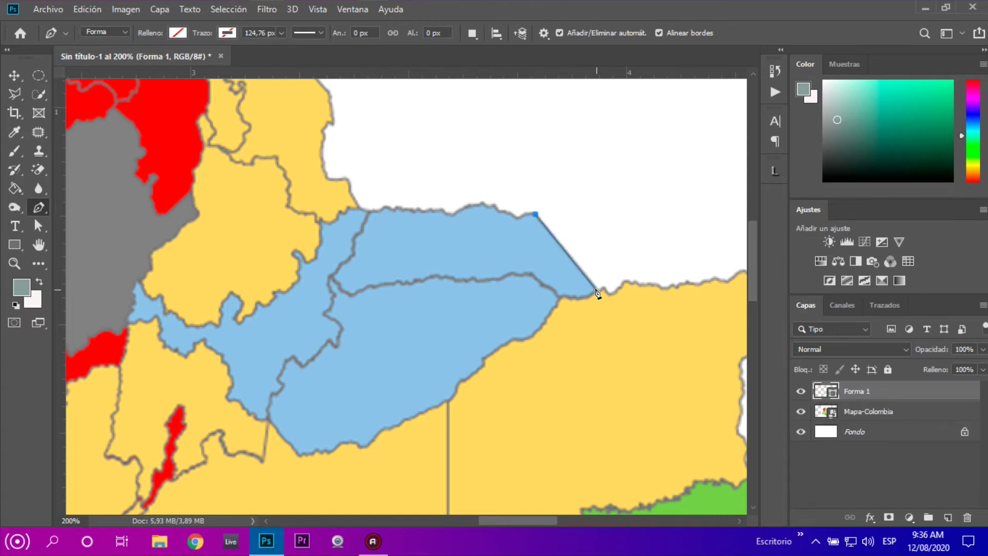
{"action": "left_click", "coordinate": [596, 291]}
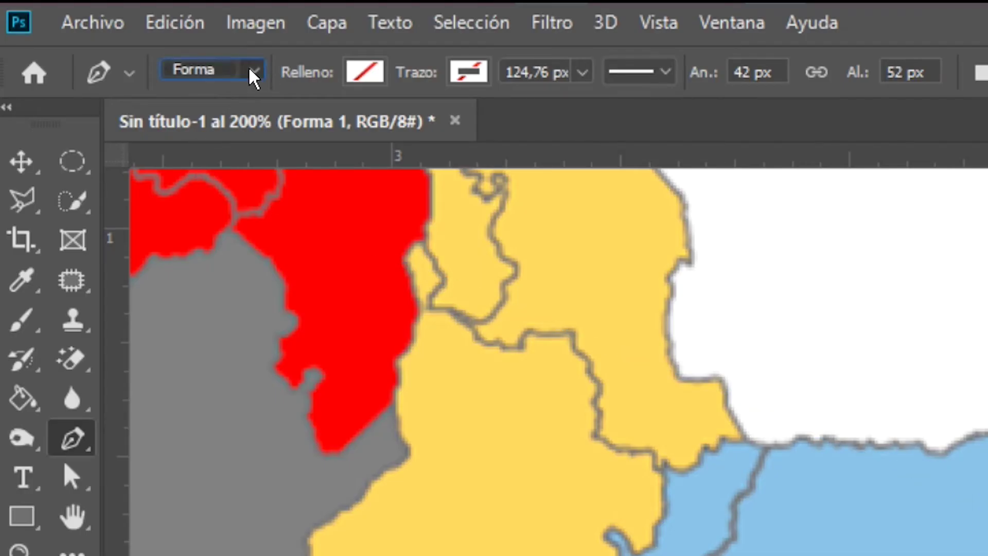
{"action": "left_click", "coordinate": [236, 74]}
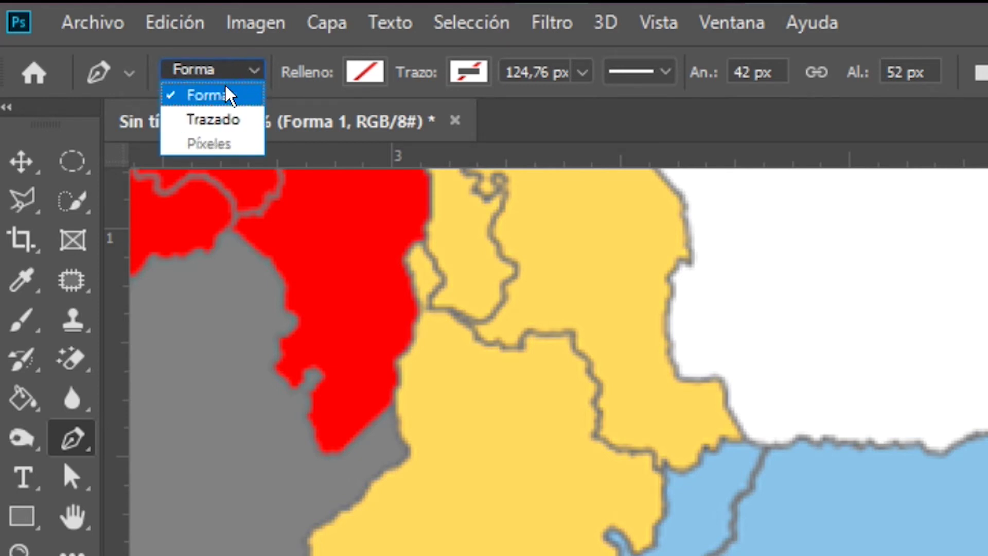
{"action": "left_click", "coordinate": [226, 94]}
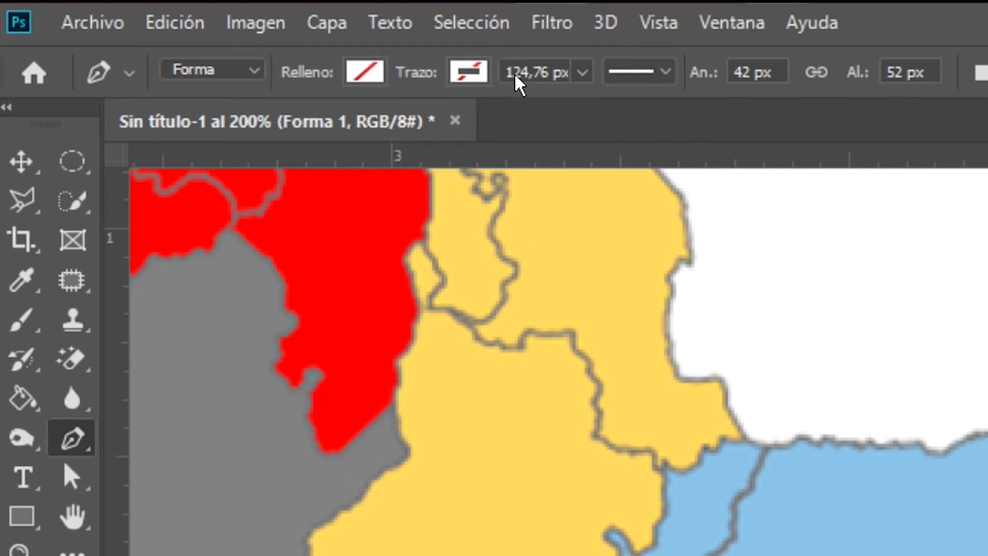
{"action": "left_click", "coordinate": [659, 71]}
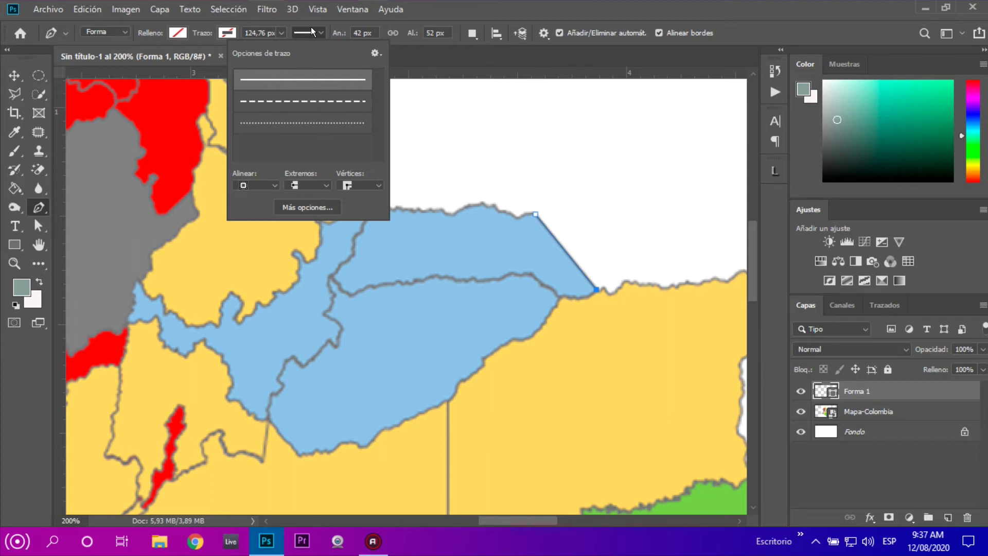
{"action": "left_click", "coordinate": [574, 309]}
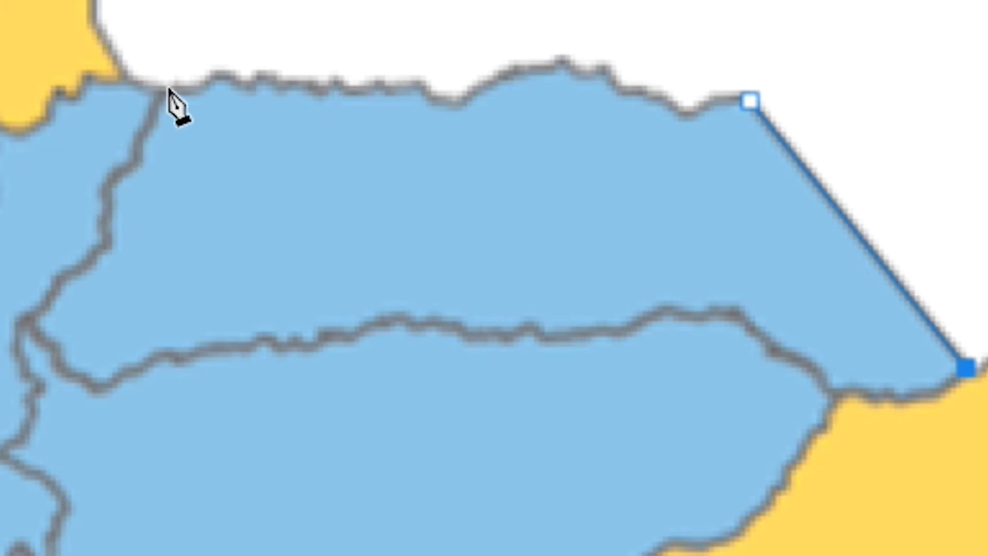
Step: Anchor the path along Arauca's northern border and close it at the starting point
{"action": "left_click_drag", "start_coordinate": [230, 91], "coordinate": [278, 68]}
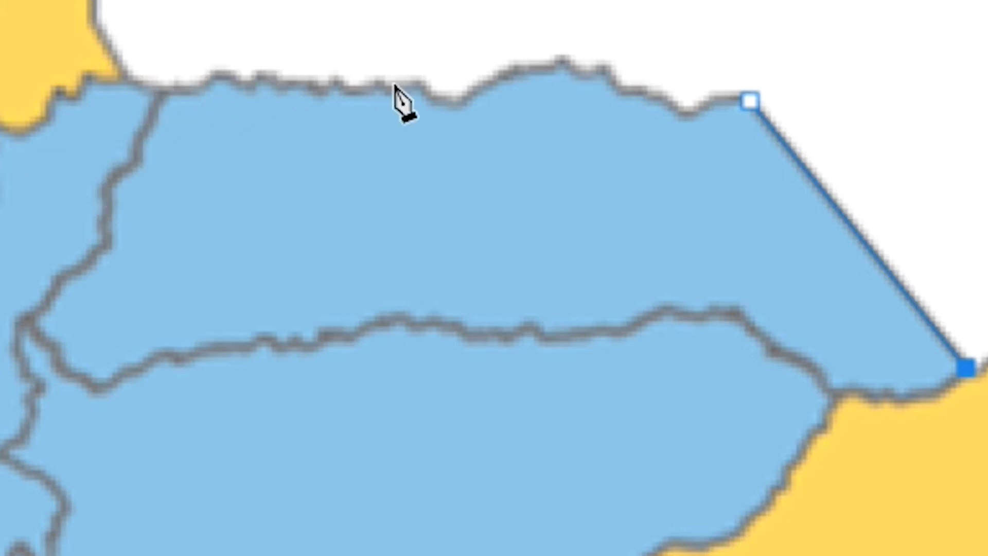
{"action": "left_click", "coordinate": [276, 69]}
{"action": "left_click", "coordinate": [395, 91]}
{"action": "left_click", "coordinate": [451, 112]}
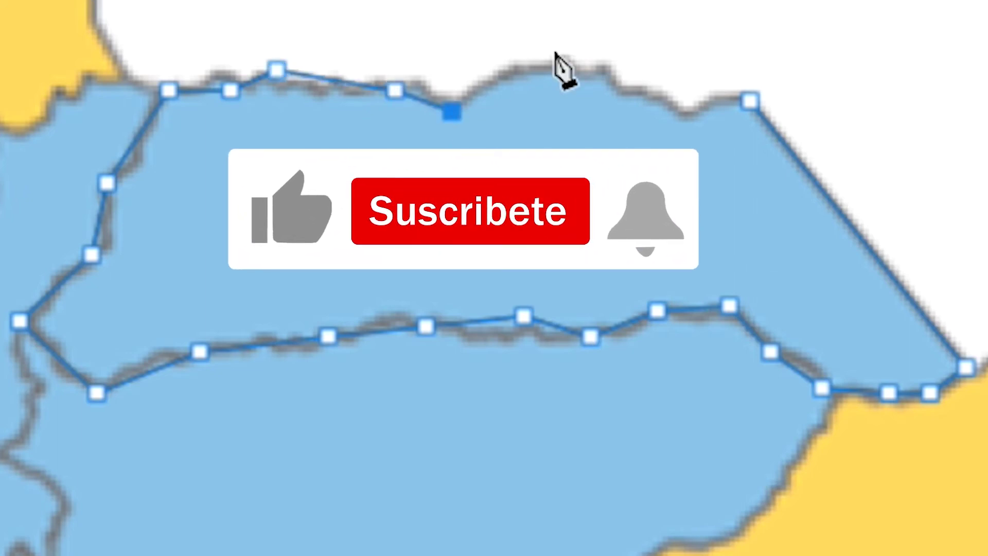
{"action": "left_click", "coordinate": [560, 64]}
{"action": "left_click", "coordinate": [611, 70]}
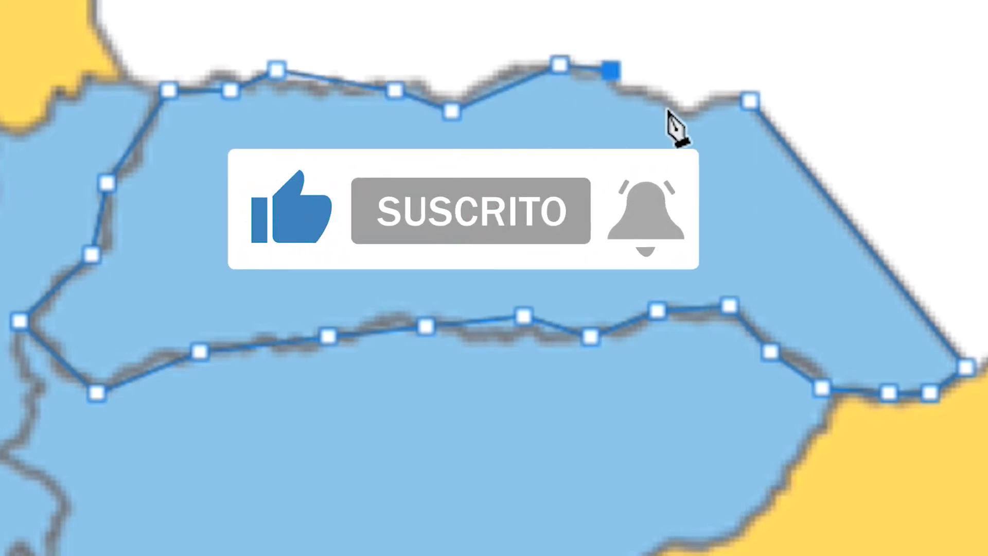
{"action": "left_click", "coordinate": [678, 117]}
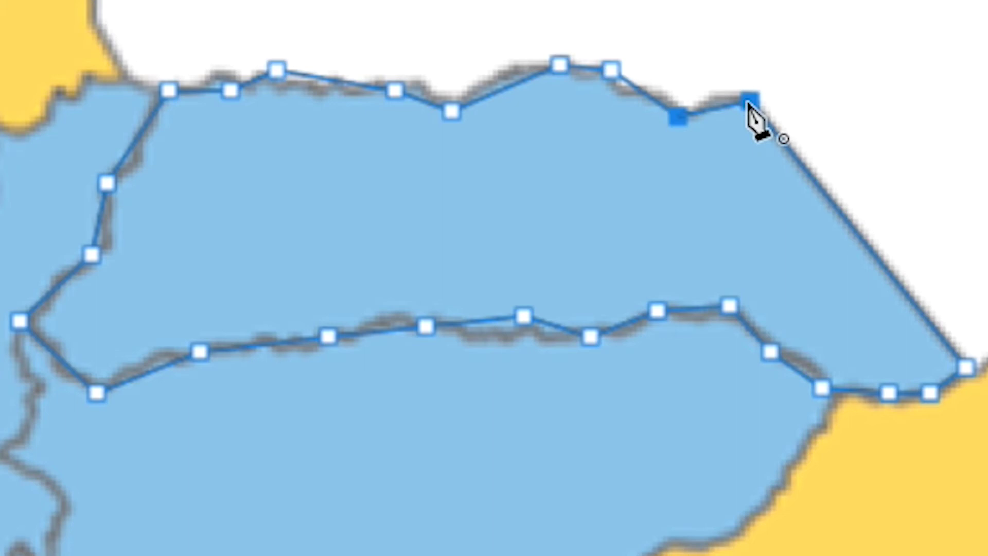
{"action": "left_click", "coordinate": [749, 101]}
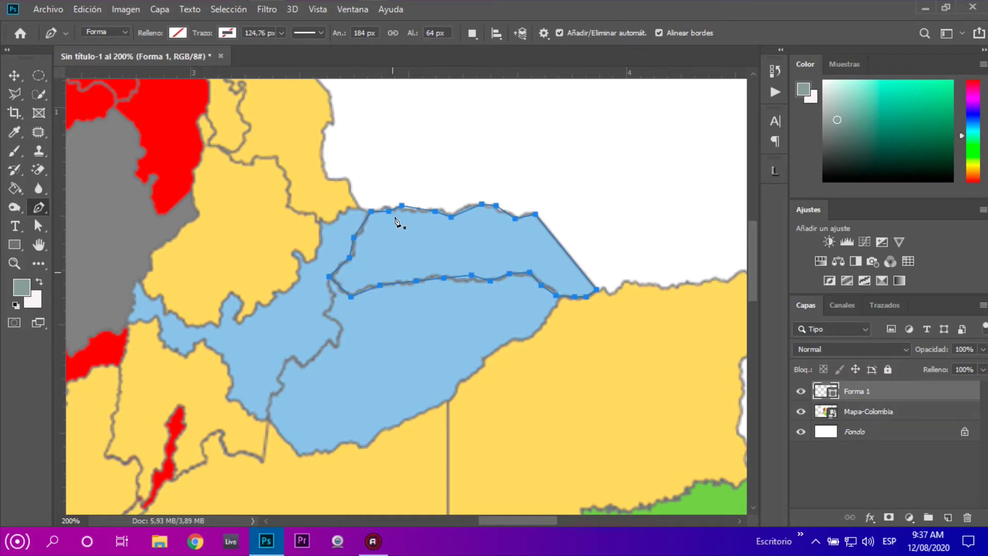
{"action": "left_click", "coordinate": [222, 30]}
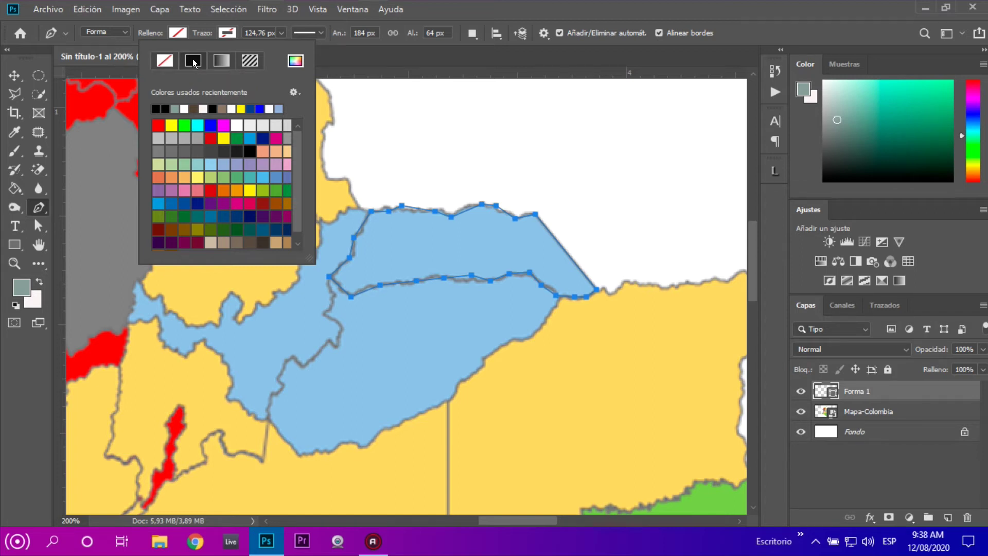
Step: Fill the Forma 1 Arauca shape with solid black
{"action": "left_click", "coordinate": [194, 62]}
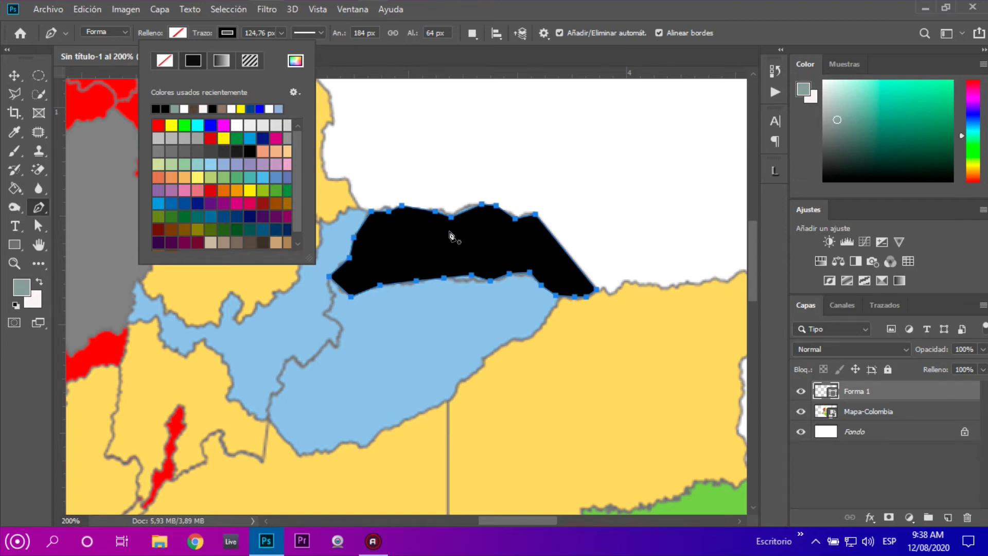
{"action": "left_click", "coordinate": [228, 34]}
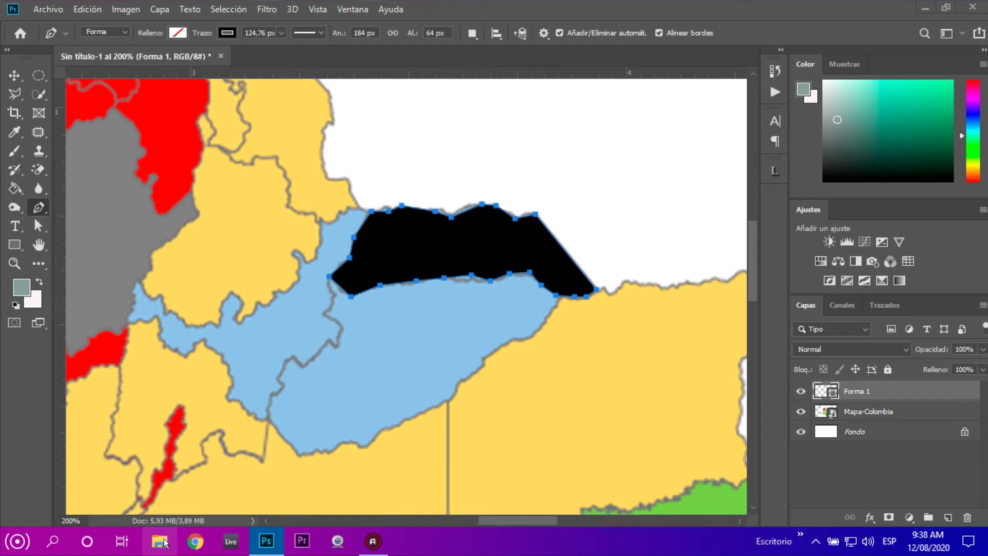
Step: Drag the arauca PNG from the Images dentro del Mapa folder toward Photoshop
{"action": "left_click", "coordinate": [161, 541]}
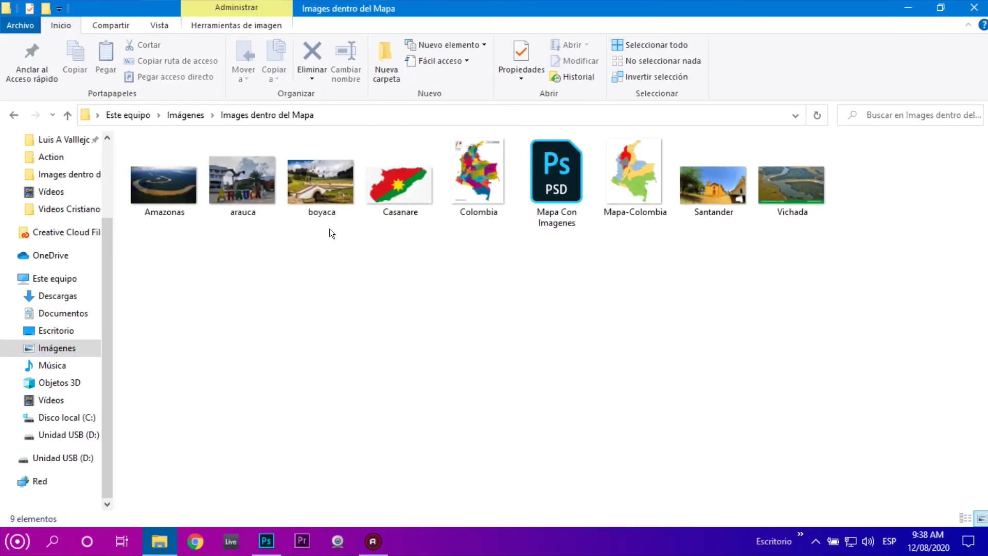
{"action": "left_click", "coordinate": [225, 176]}
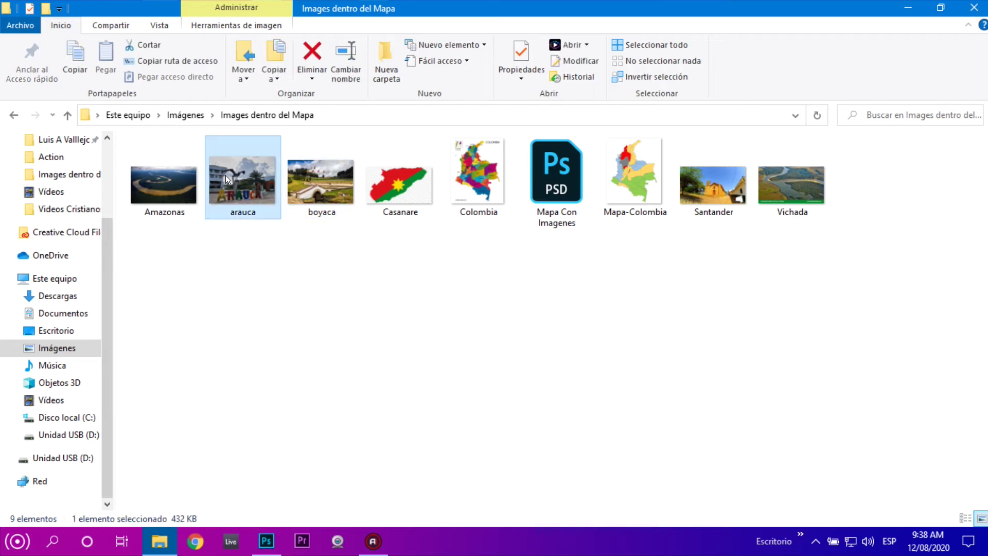
{"action": "mouse_move", "coordinate": [234, 186]}
{"action": "left_mouse_down"}
{"action": "mouse_move", "coordinate": [238, 232]}
{"action": "mouse_move", "coordinate": [361, 332]}
{"action": "left_mouse_up"}
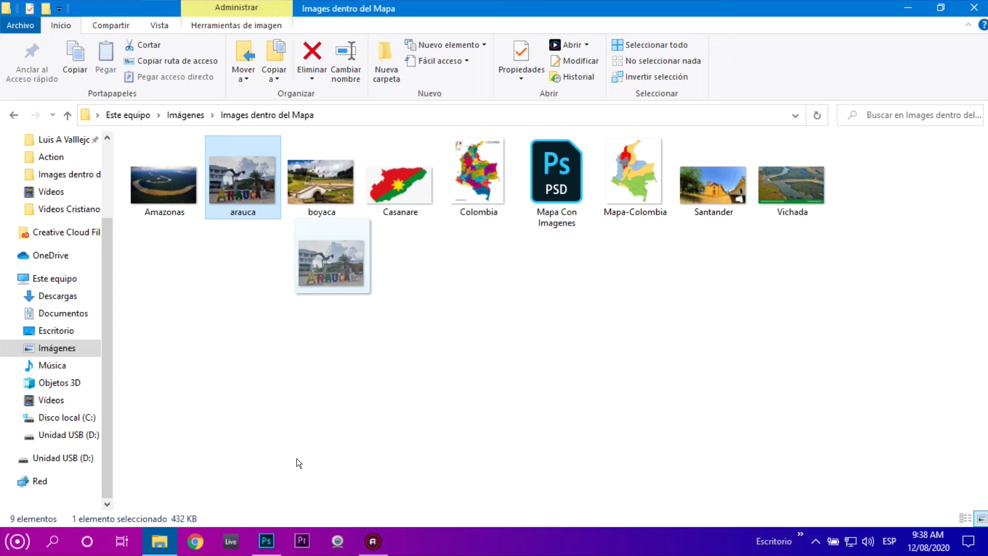
{"action": "left_click_drag", "start_coordinate": [296, 458], "coordinate": [406, 344]}
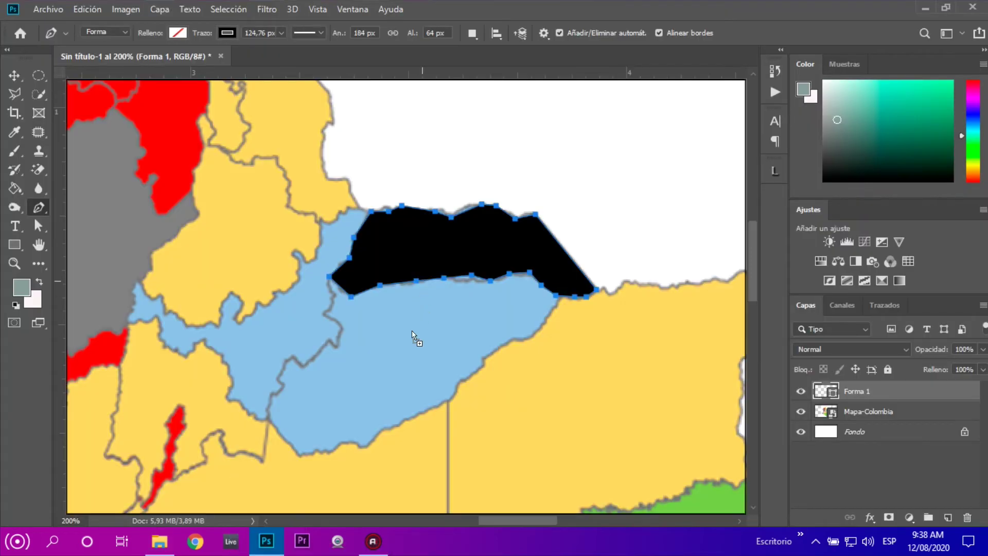
Step: Drop the arauca photo onto the black shape as a new layer above Forma 1
{"action": "left_click_drag", "start_coordinate": [406, 344], "coordinate": [402, 252]}
{"action": "left_click_drag", "start_coordinate": [407, 251], "coordinate": [409, 274]}
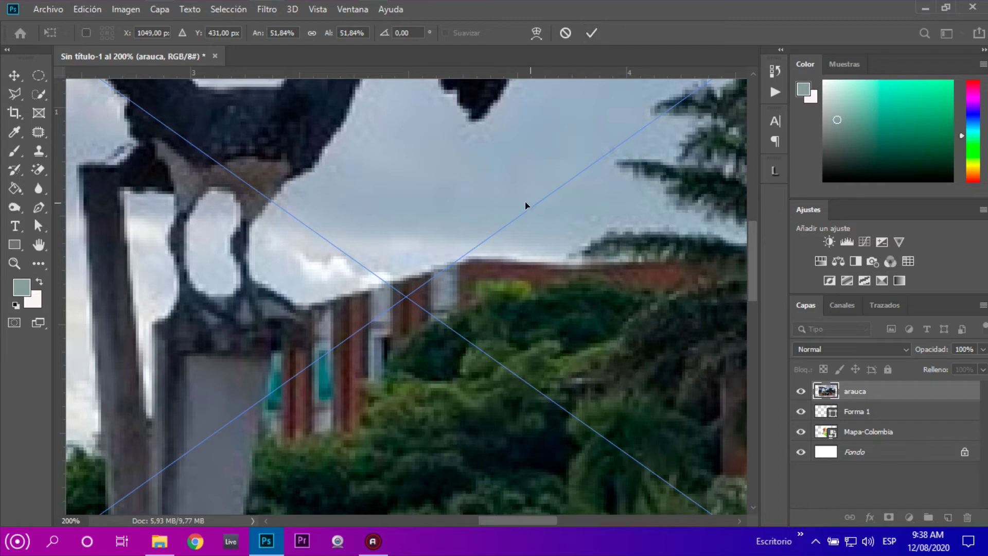
{"action": "key", "text": "p"}
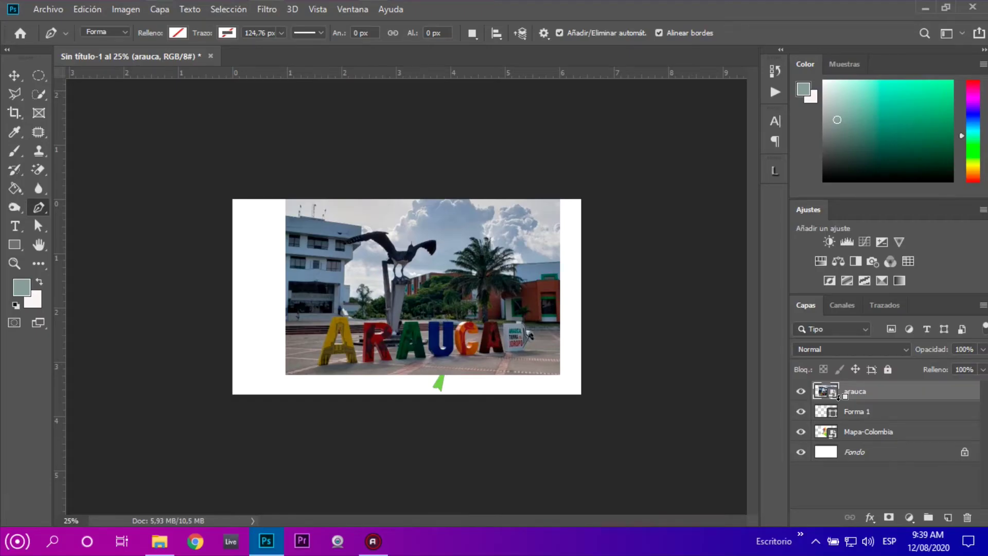
Step: Clip the arauca photo to the Forma 1 shape and zoom in on the map
{"action": "left_click", "coordinate": [841, 397], "text": "alt"}
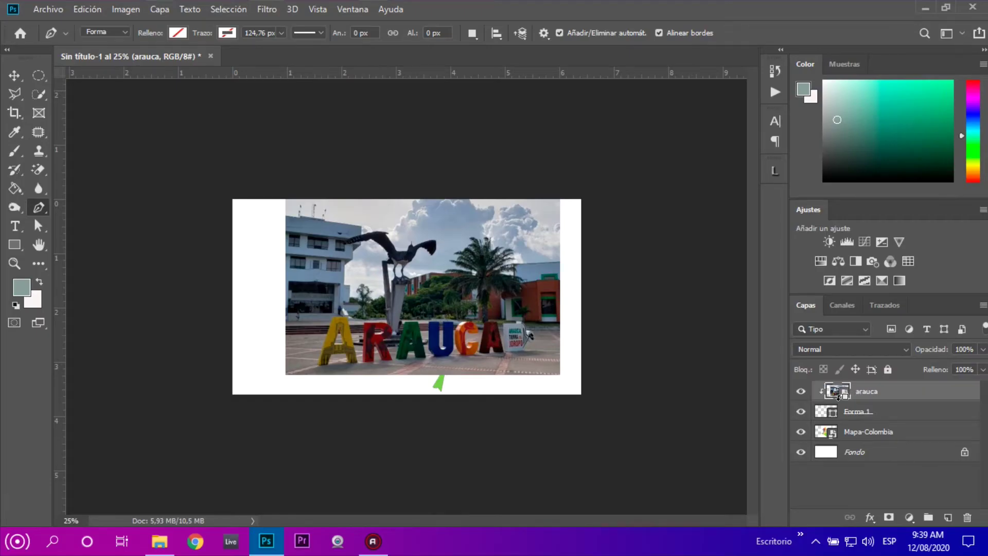
{"action": "left_click", "coordinate": [445, 278]}
{"action": "key", "text": "ctrl+plus"}
{"action": "key", "text": "ctrl+plus"}
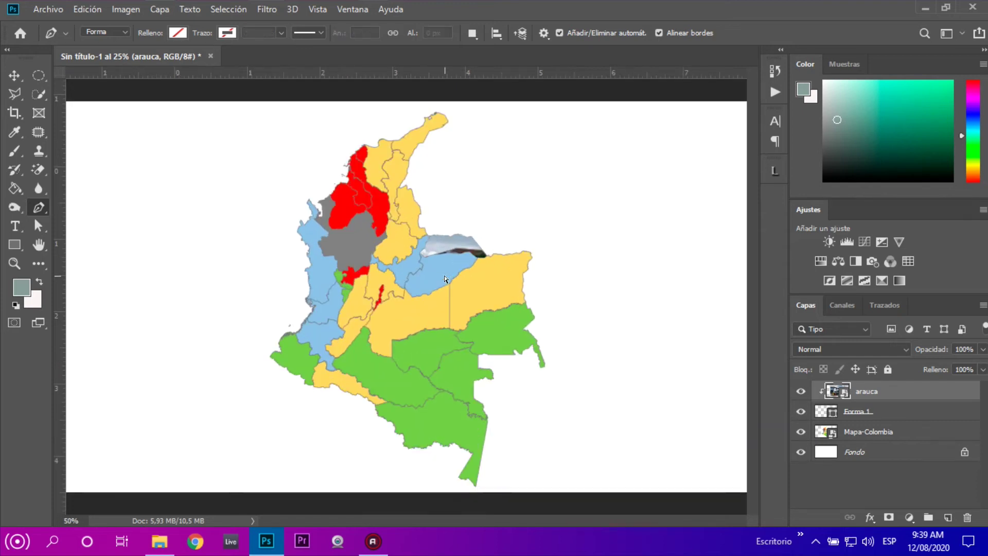
{"action": "key", "text": "ctrl+plus"}
{"action": "key", "text": "ctrl+plus"}
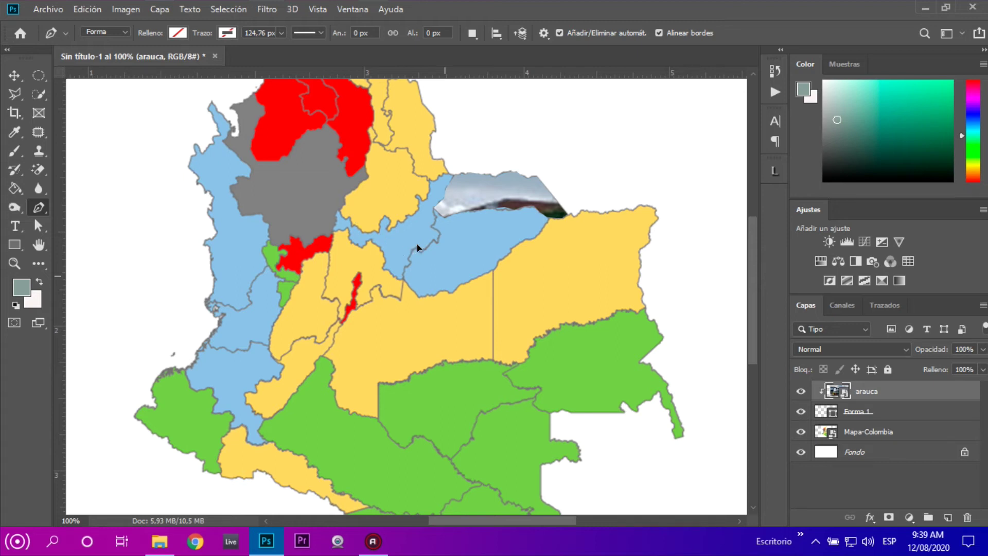
Step: Scale the arauca photo to 10.70% and shift it right inside the Arauca shape
{"action": "key", "text": "ctrl+t"}
{"action": "key", "text": "ctrl+minus"}
{"action": "key", "text": "ctrl+minus"}
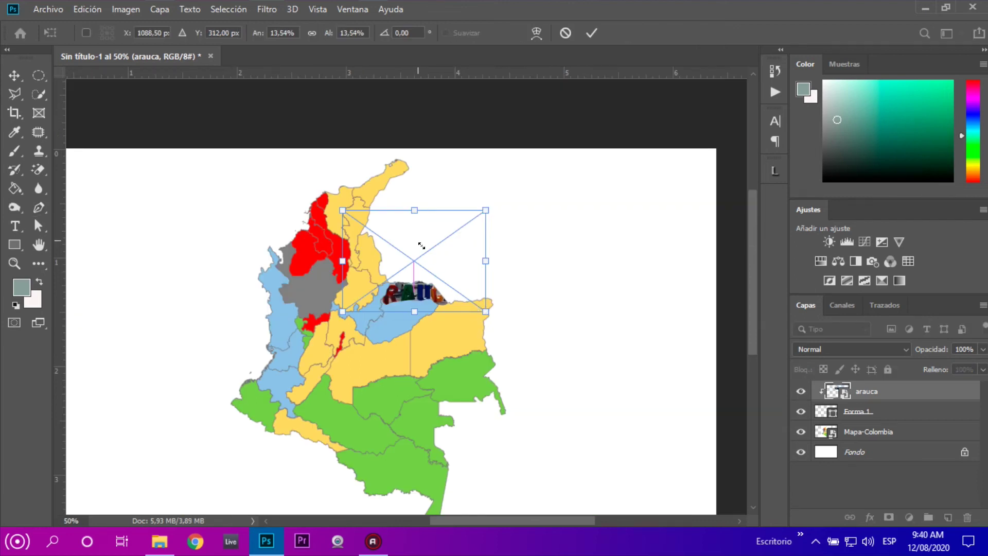
{"action": "left_click_drag", "start_coordinate": [485, 312], "coordinate": [470, 301]}
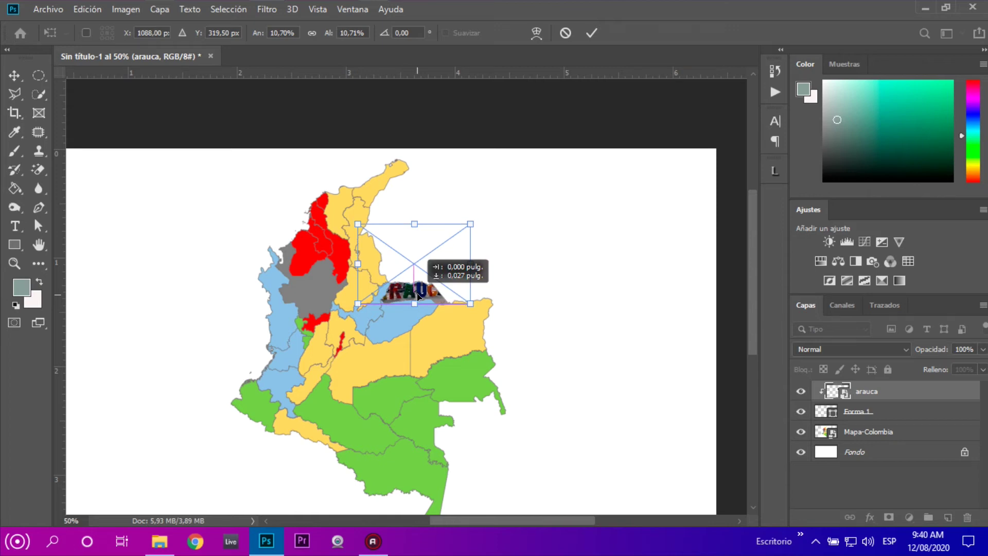
{"action": "left_click_drag", "start_coordinate": [418, 296], "coordinate": [420, 298]}
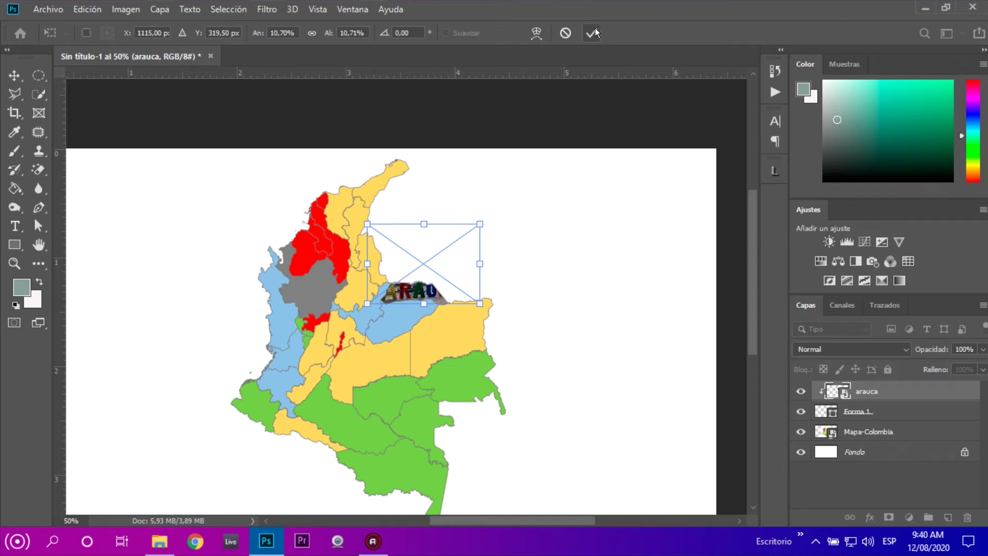
{"action": "key", "text": "p"}
{"action": "key", "text": "ctrl+h"}
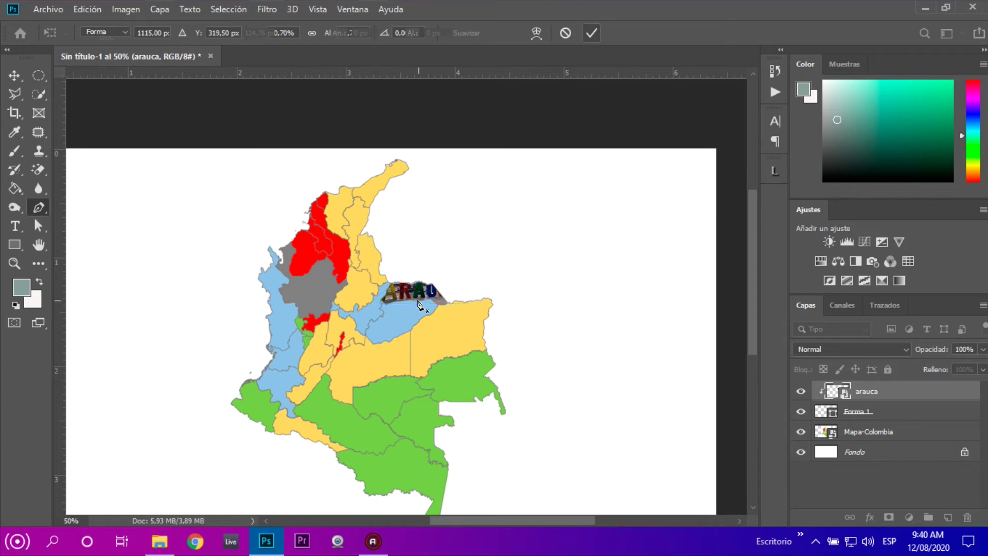
{"action": "key", "text": "Return"}
{"action": "scroll", "coordinate": [418, 300], "scroll_direction": "up", "scroll_amount": 1}
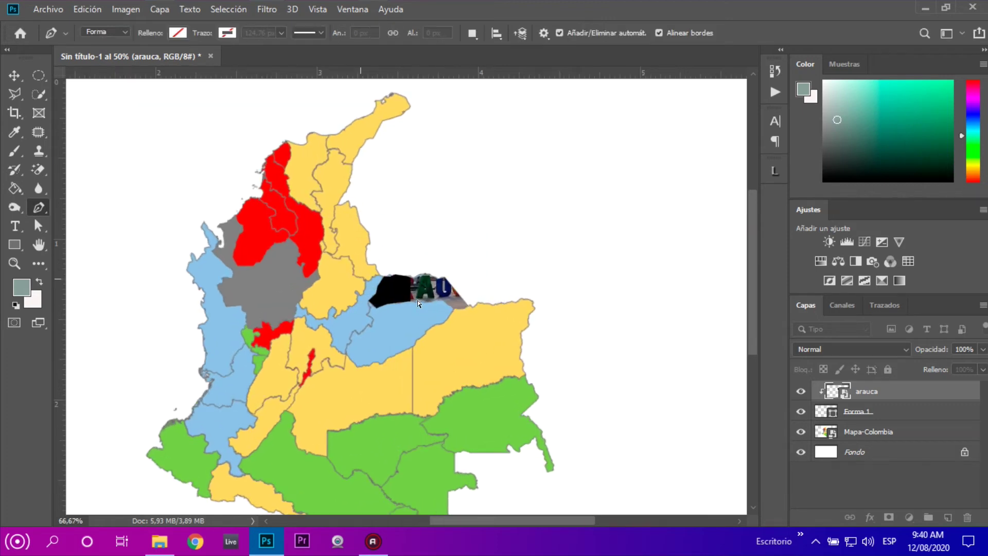
{"action": "scroll", "coordinate": [418, 300], "scroll_direction": "up", "scroll_amount": 1}
Step: Close the traced Amazonas outline as Forma 2, fill it solid black, and return to File Explorer
{"action": "scroll", "coordinate": [418, 301], "scroll_direction": "up", "scroll_amount": 1}
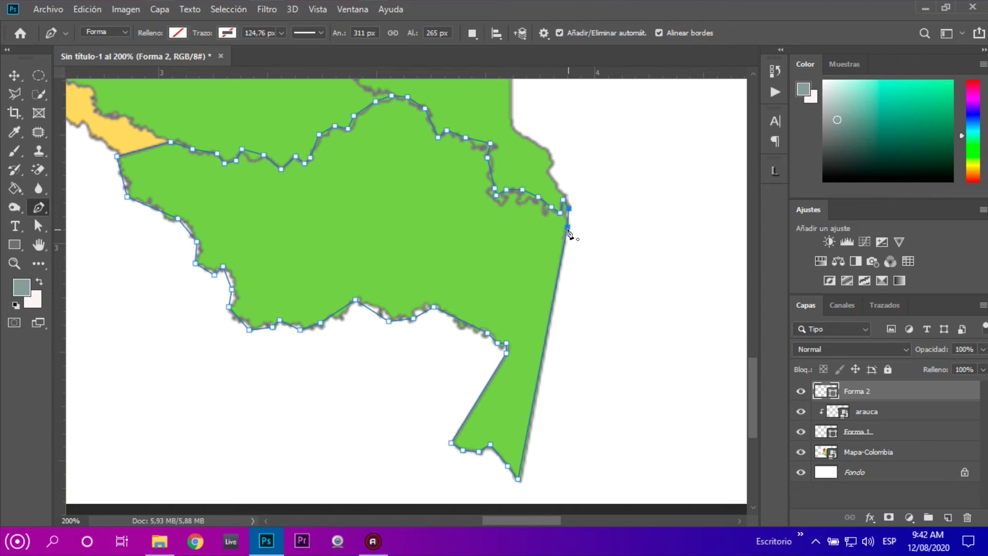
{"action": "left_click", "coordinate": [569, 231]}
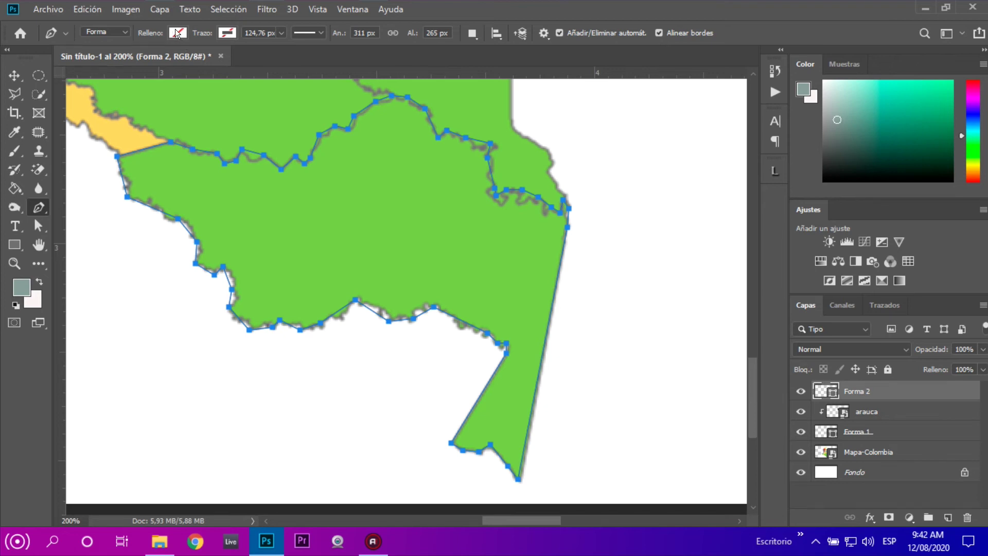
{"action": "left_click", "coordinate": [228, 33]}
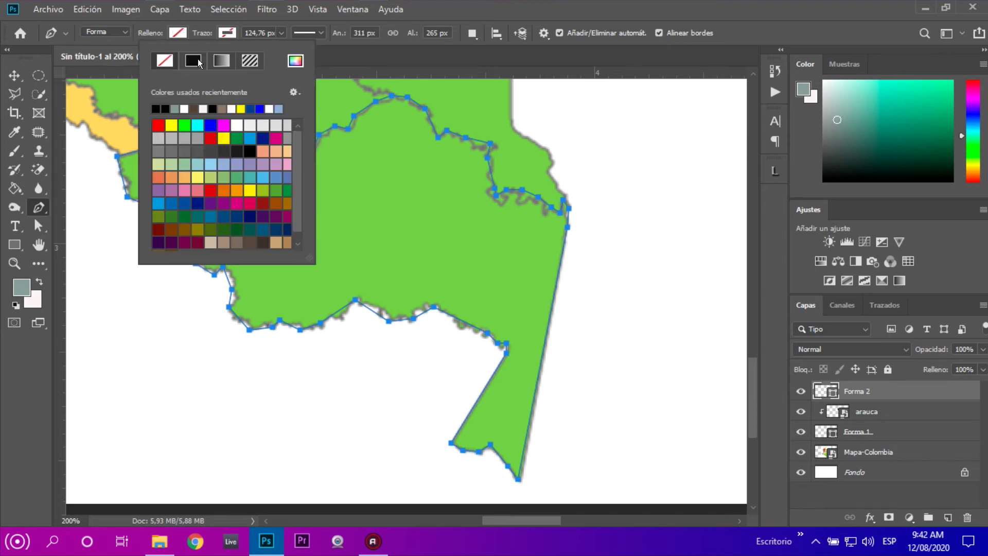
{"action": "left_click", "coordinate": [193, 62]}
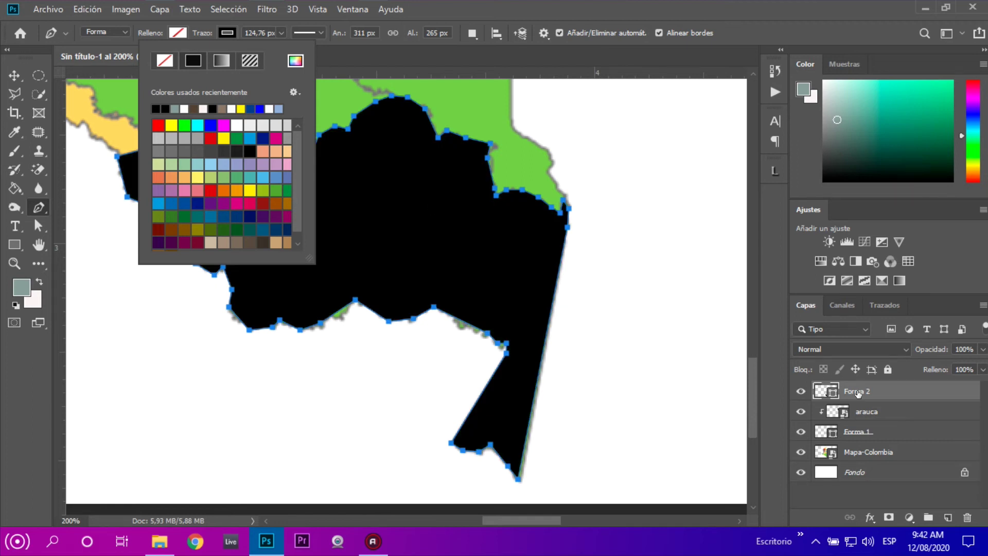
{"action": "left_click", "coordinate": [160, 541]}
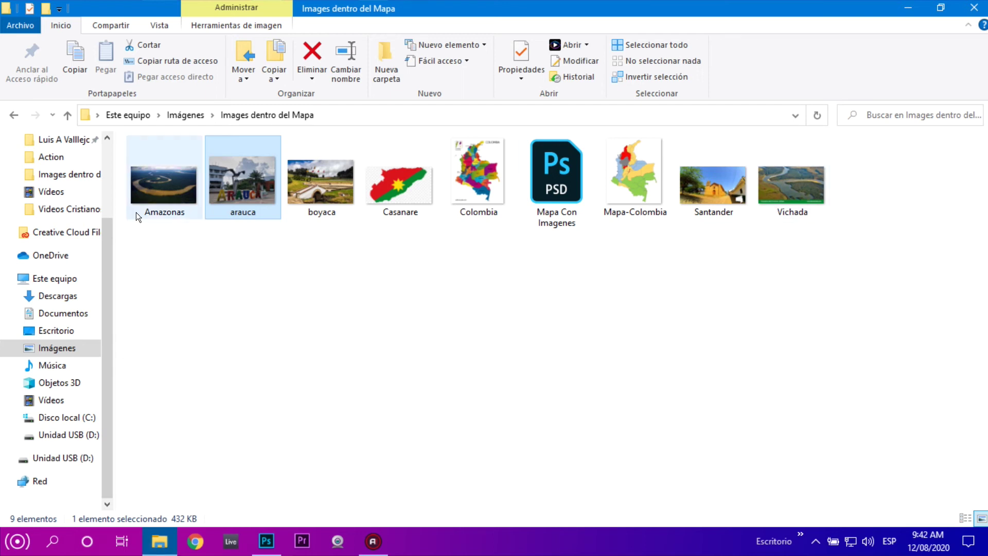
Step: Drag Amazonas.jpg from File Explorer into the Photoshop map document
{"action": "left_click", "coordinate": [149, 180]}
{"action": "left_click_drag", "start_coordinate": [145, 171], "coordinate": [301, 375]}
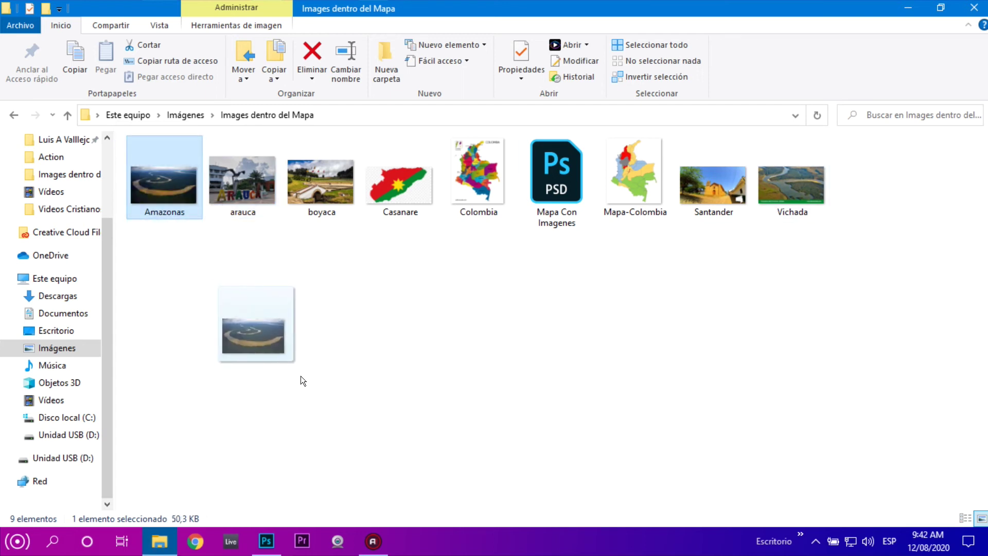
{"action": "mouse_move", "coordinate": [279, 529]}
{"action": "left_mouse_down"}
{"action": "mouse_move", "coordinate": [265, 548]}
{"action": "mouse_move", "coordinate": [386, 251]}
{"action": "left_mouse_up"}
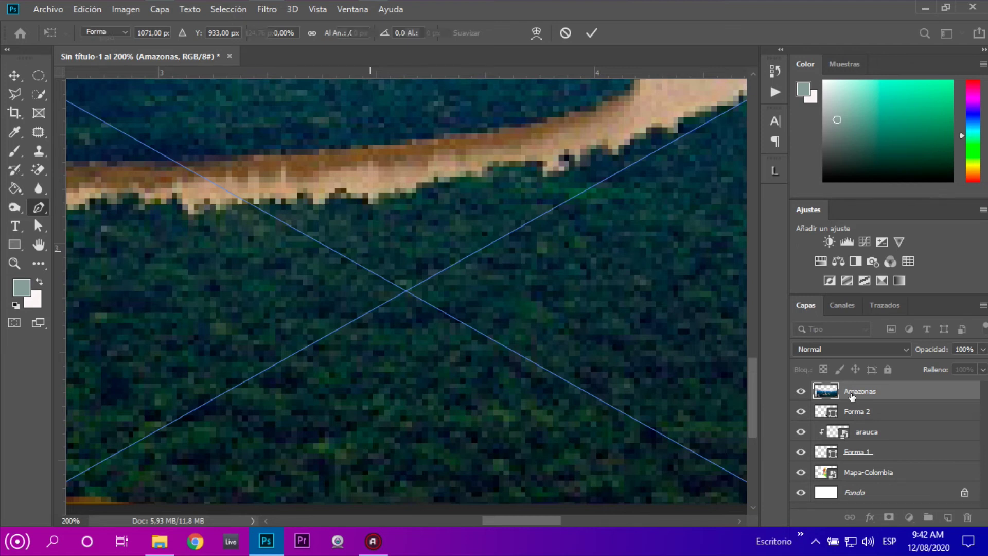
Step: Commit the placed Amazonas photo, clip it to Forma 2, and begin free-transforming it
{"action": "key", "text": "Return"}
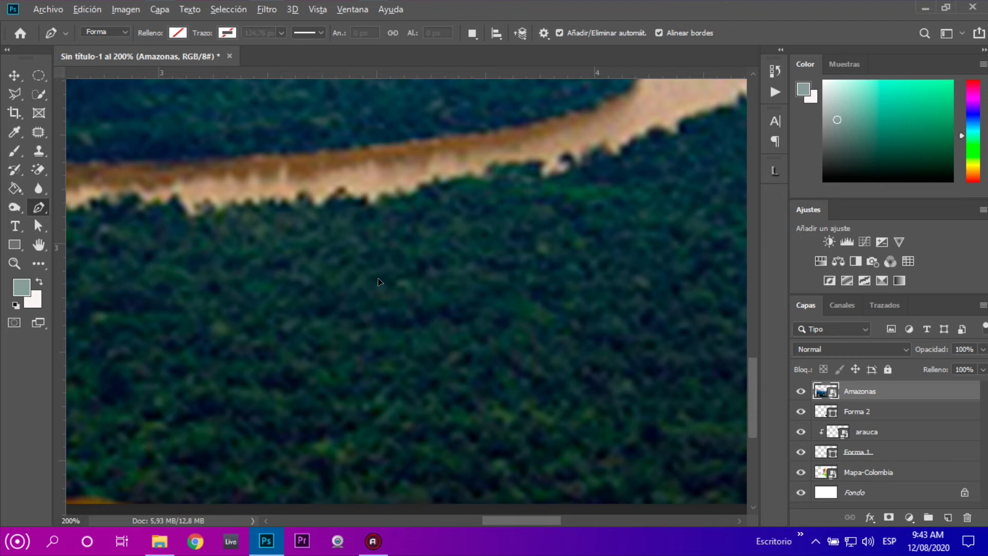
{"action": "key", "text": "ctrl+alt+g"}
{"action": "key", "text": "ctrl+minus"}
{"action": "key", "text": "ctrl+minus"}
{"action": "key", "text": "ctrl+minus"}
{"action": "key", "text": "ctrl+t"}
Step: Shrink the Amazonas photo to about 26.7% so the river fills the department
{"action": "left_click_drag", "start_coordinate": [600, 463], "coordinate": [466, 417]}
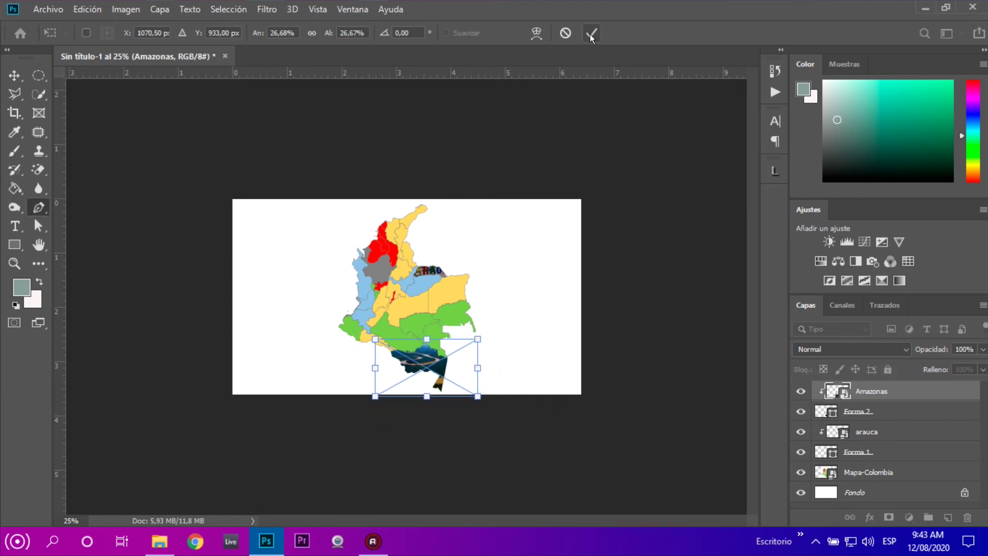
{"action": "key", "text": "Return"}
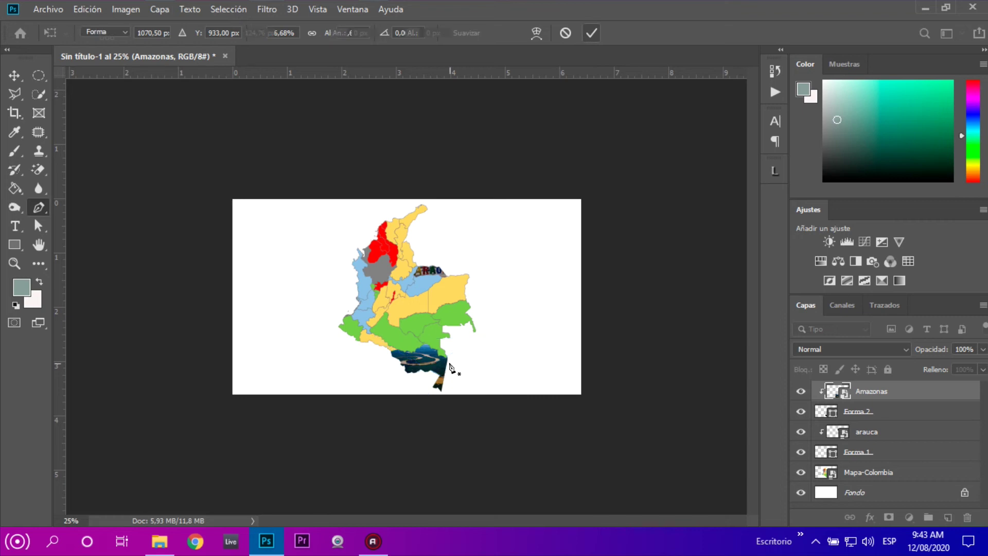
{"action": "key", "text": "ctrl+plus"}
{"action": "key", "text": "ctrl+plus"}
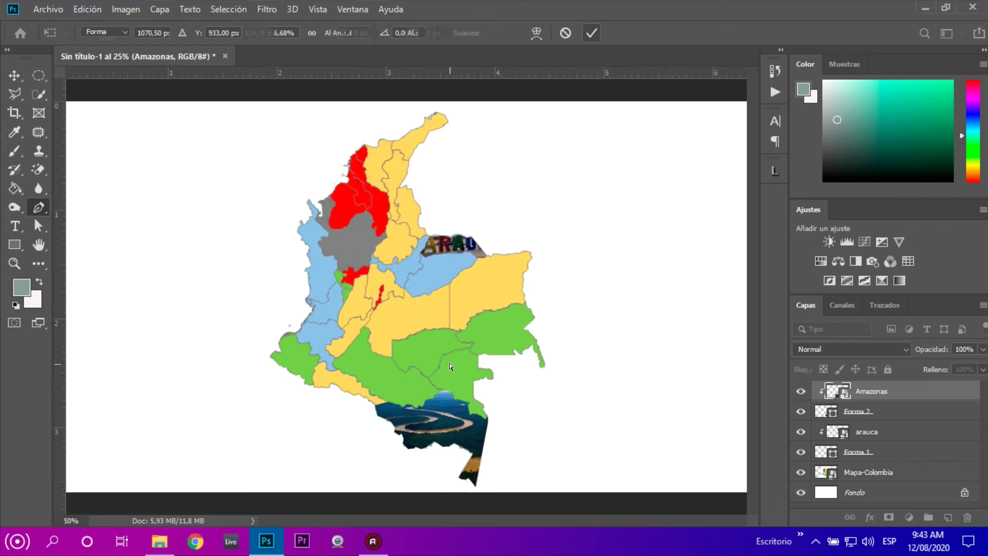
{"action": "key", "text": "ctrl+plus"}
{"action": "key", "text": "ctrl+plus"}
{"action": "key", "text": "ctrl+plus"}
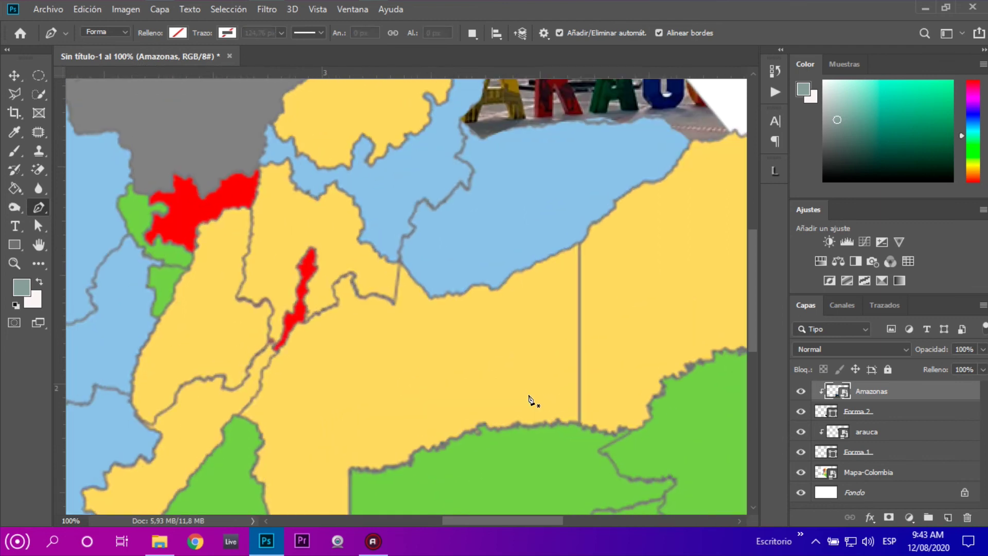
{"action": "left_click_drag", "start_coordinate": [524, 351], "coordinate": [485, 132]}
{"action": "mouse_move", "coordinate": [507, 320]}
{"action": "left_mouse_down"}
{"action": "mouse_move", "coordinate": [464, 264]}
{"action": "mouse_move", "coordinate": [469, 279]}
{"action": "left_mouse_up"}
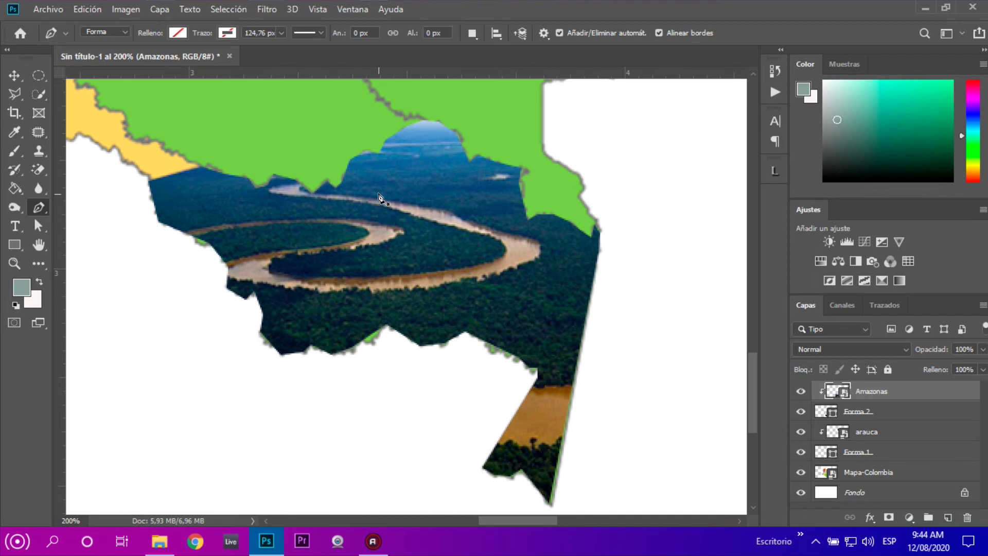
Step: Rename the Forma 2 shape layer to 'Forma Amazonas'
{"action": "left_click_drag", "start_coordinate": [401, 267], "coordinate": [519, 510]}
{"action": "left_click_drag", "start_coordinate": [376, 350], "coordinate": [435, 379]}
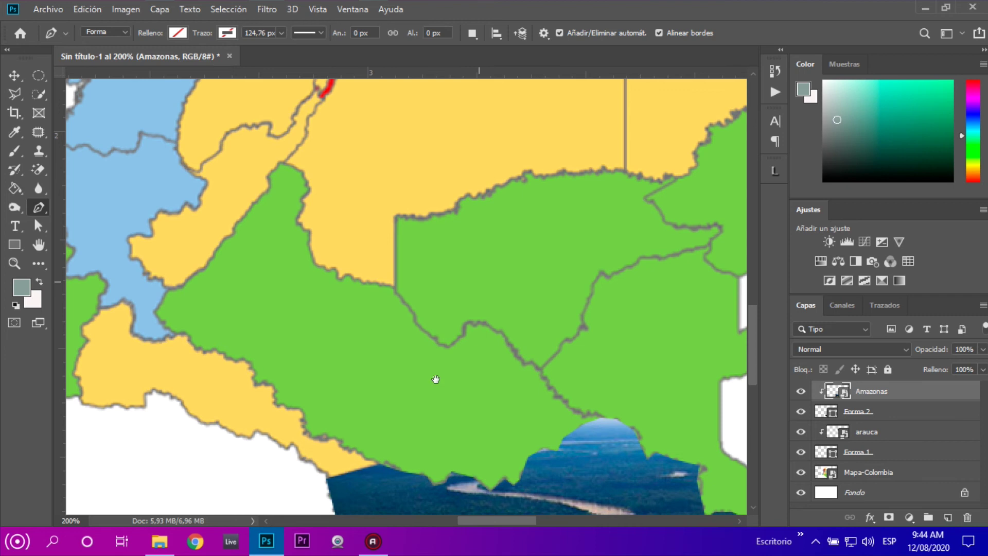
{"action": "scroll", "coordinate": [442, 335], "scroll_direction": "up", "scroll_amount": 5}
{"action": "scroll", "coordinate": [443, 319], "scroll_direction": "up", "scroll_amount": 5}
{"action": "scroll", "coordinate": [443, 319], "scroll_direction": "up", "scroll_amount": 5}
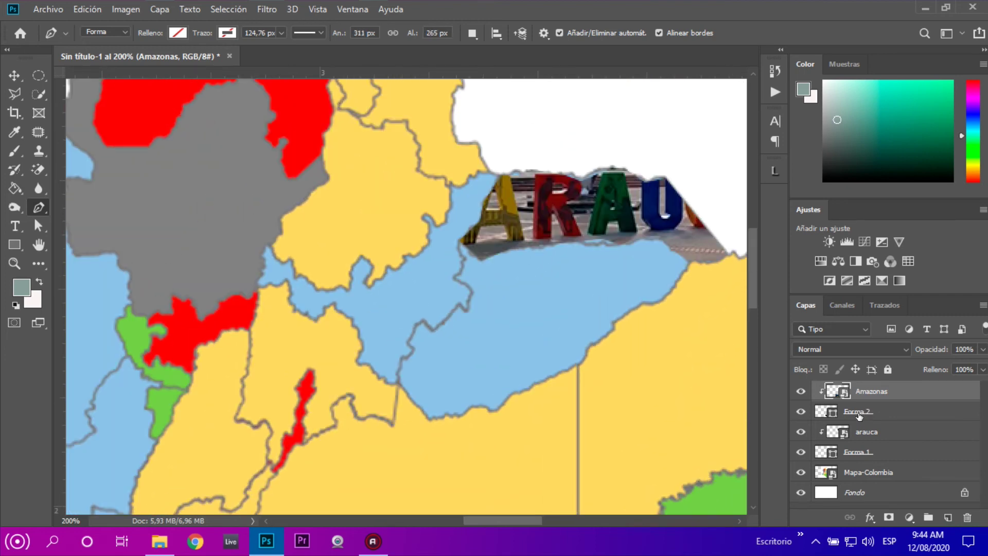
{"action": "left_click", "coordinate": [858, 416]}
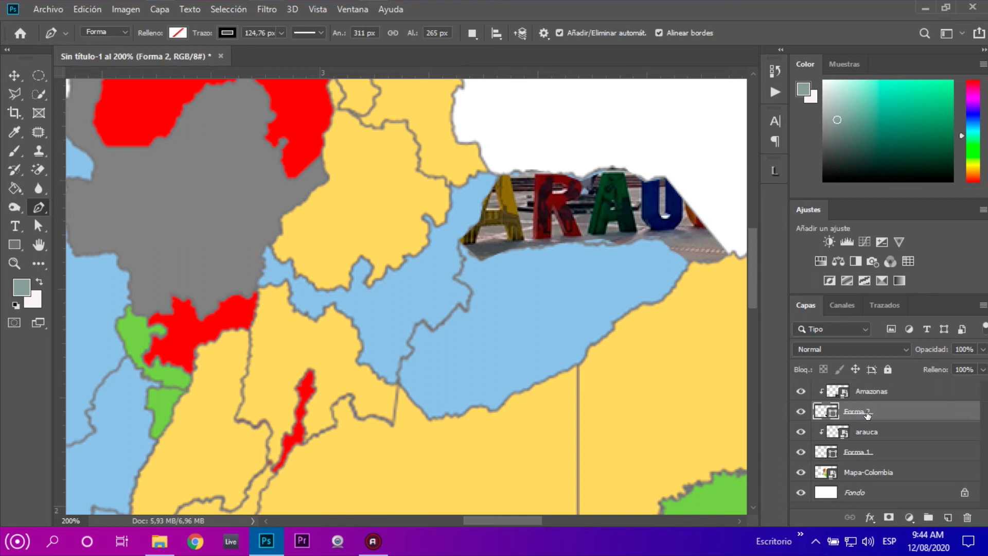
{"action": "left_click", "coordinate": [880, 407]}
{"action": "type", "text": "Amazonas"}
{"action": "key", "text": "Return"}
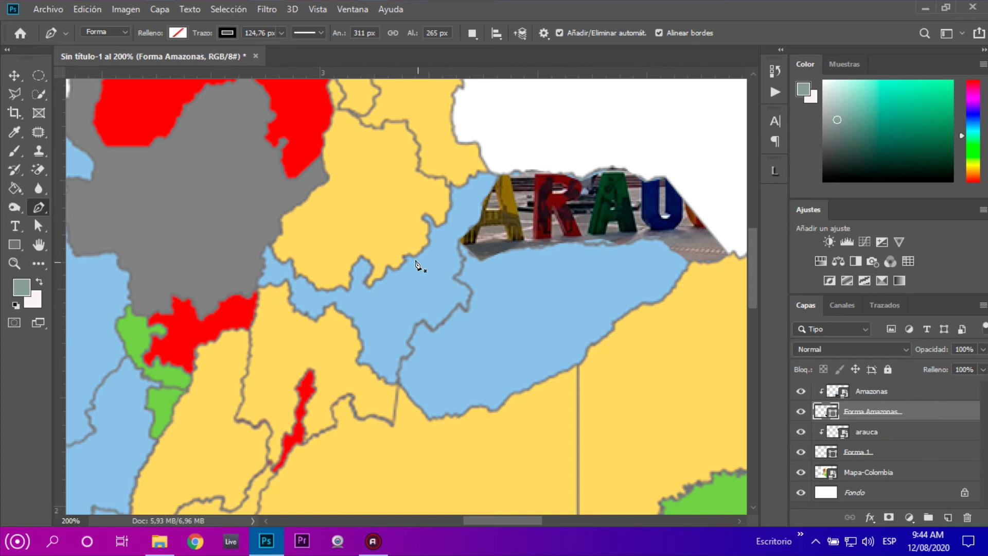
Step: Pan and zoom the map toward the green eastern departments
{"action": "mouse_move", "coordinate": [396, 245]}
{"action": "left_mouse_down"}
{"action": "mouse_move", "coordinate": [574, 338]}
{"action": "mouse_move", "coordinate": [393, 183]}
{"action": "left_mouse_up"}
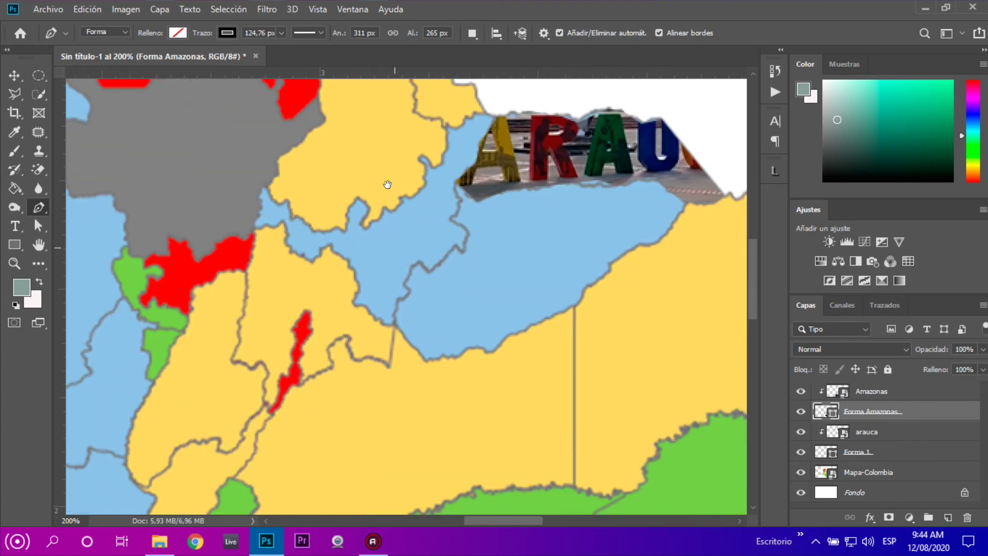
{"action": "mouse_move", "coordinate": [538, 330]}
{"action": "left_mouse_down"}
{"action": "mouse_move", "coordinate": [452, 219]}
{"action": "mouse_move", "coordinate": [597, 273]}
{"action": "mouse_move", "coordinate": [587, 206]}
{"action": "left_mouse_up"}
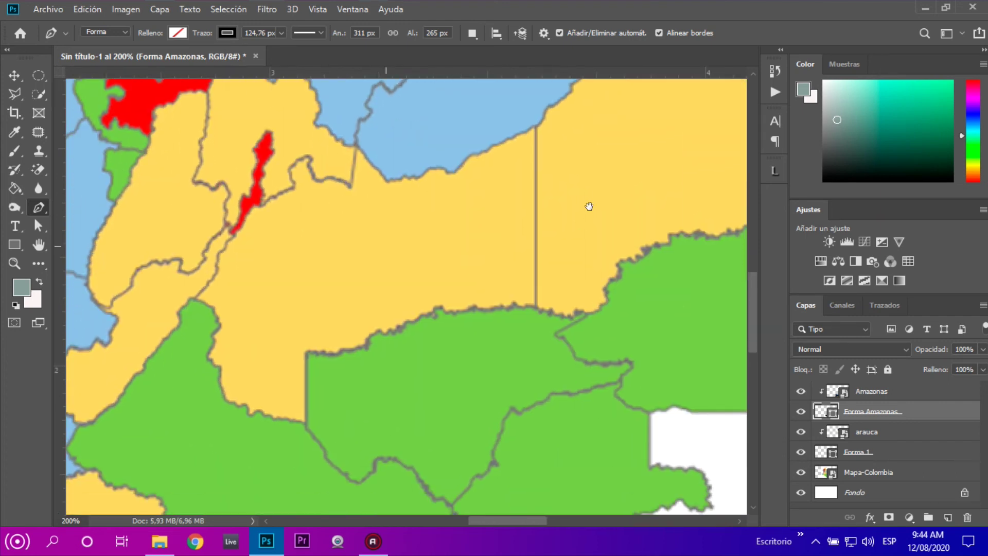
{"action": "scroll", "coordinate": [584, 210], "scroll_direction": "down", "scroll_amount": 3}
{"action": "scroll", "coordinate": [540, 350], "scroll_direction": "up", "scroll_amount": 3}
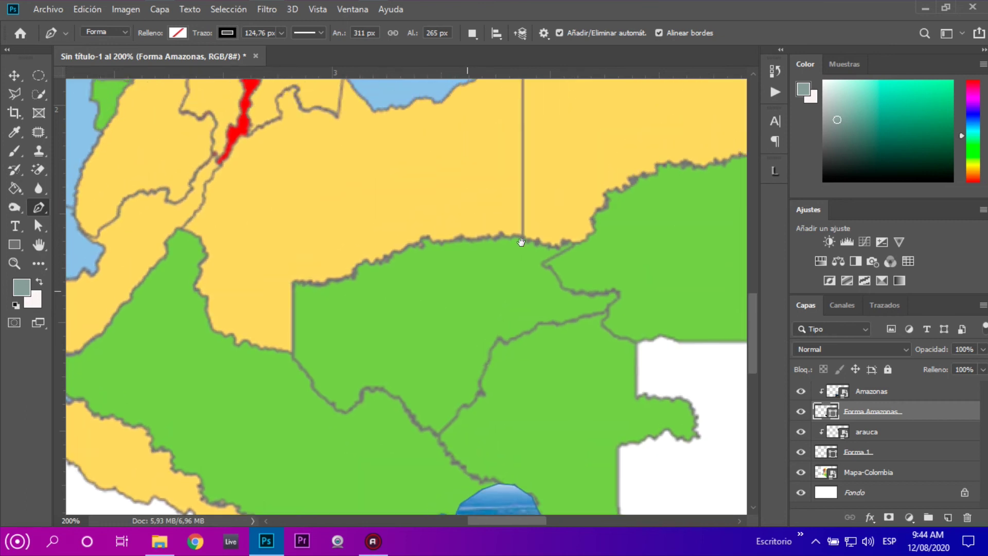
{"action": "scroll", "coordinate": [537, 365], "scroll_direction": "up", "scroll_amount": 3}
{"action": "scroll", "coordinate": [533, 378], "scroll_direction": "up", "scroll_amount": 3}
Step: Trace the light-blue department south of Arauca along its eastern and top borders
{"action": "mouse_move", "coordinate": [532, 383]}
{"action": "left_mouse_down"}
{"action": "mouse_move", "coordinate": [510, 343]}
{"action": "mouse_move", "coordinate": [355, 288]}
{"action": "left_mouse_up"}
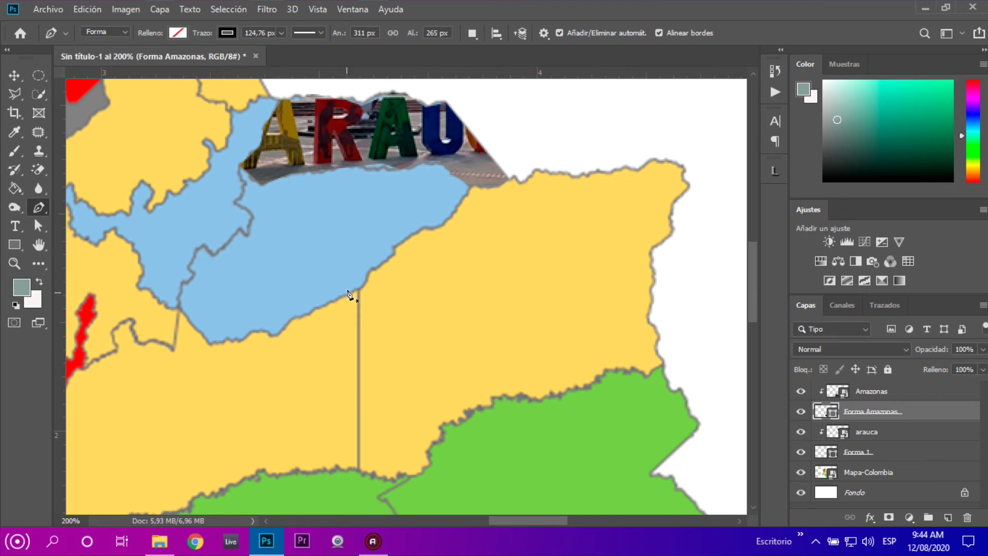
{"action": "left_click", "coordinate": [358, 289]}
{"action": "left_click", "coordinate": [367, 269]}
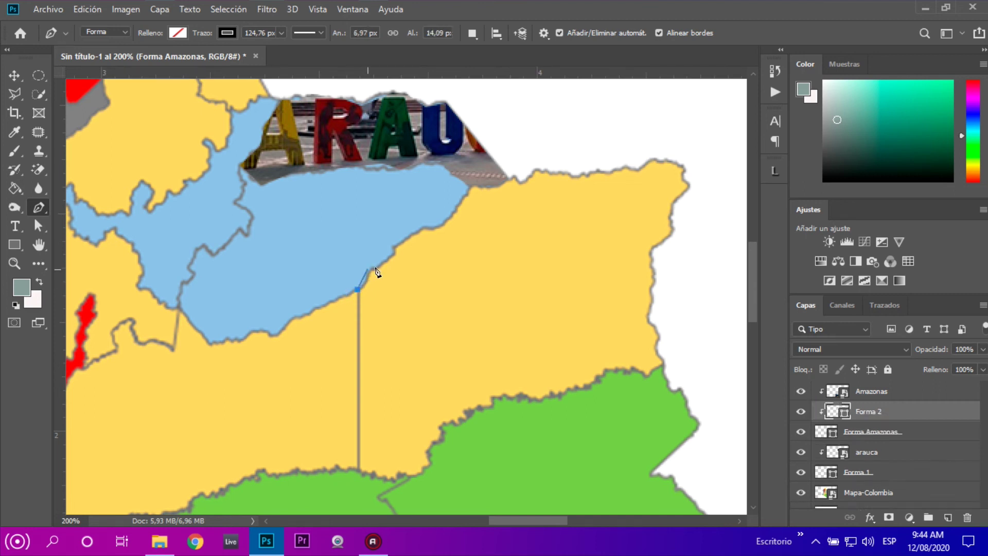
{"action": "left_click", "coordinate": [392, 246]}
{"action": "left_click", "coordinate": [425, 227]}
{"action": "left_click", "coordinate": [442, 221]}
{"action": "left_click", "coordinate": [467, 187]}
{"action": "left_click", "coordinate": [441, 164]}
{"action": "left_click", "coordinate": [378, 168]}
{"action": "left_click", "coordinate": [321, 172]}
{"action": "left_click", "coordinate": [279, 178]}
{"action": "left_click", "coordinate": [261, 183]}
{"action": "left_click", "coordinate": [238, 165]}
Step: Finish the outline along the western and southern borders and close the shape
{"action": "left_click", "coordinate": [237, 201]}
{"action": "left_click", "coordinate": [247, 235]}
{"action": "left_click", "coordinate": [211, 252]}
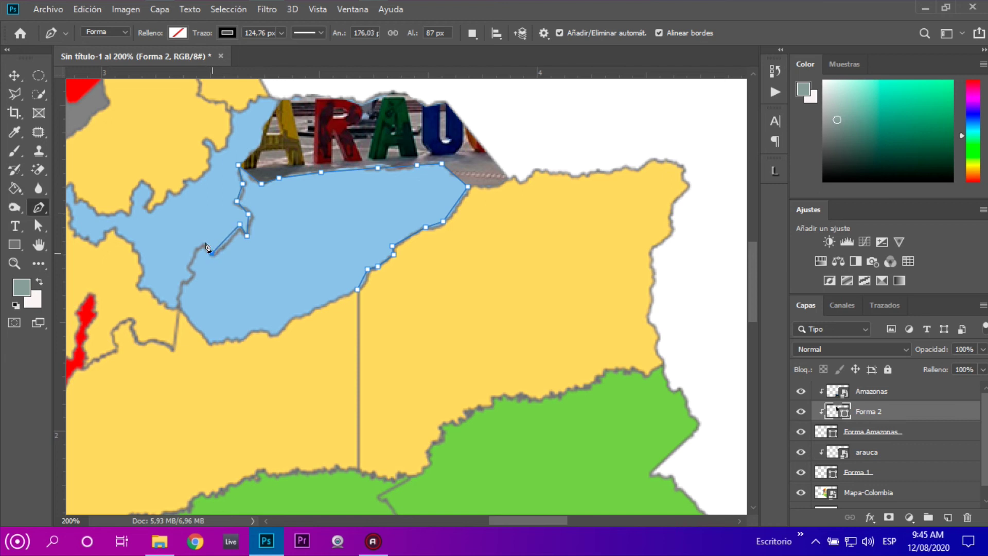
{"action": "left_click", "coordinate": [187, 266]}
{"action": "left_click", "coordinate": [193, 274]}
{"action": "left_click", "coordinate": [185, 282]}
{"action": "left_click", "coordinate": [178, 308]}
{"action": "left_click", "coordinate": [211, 340]}
{"action": "left_click", "coordinate": [239, 339]}
{"action": "left_click", "coordinate": [253, 331]}
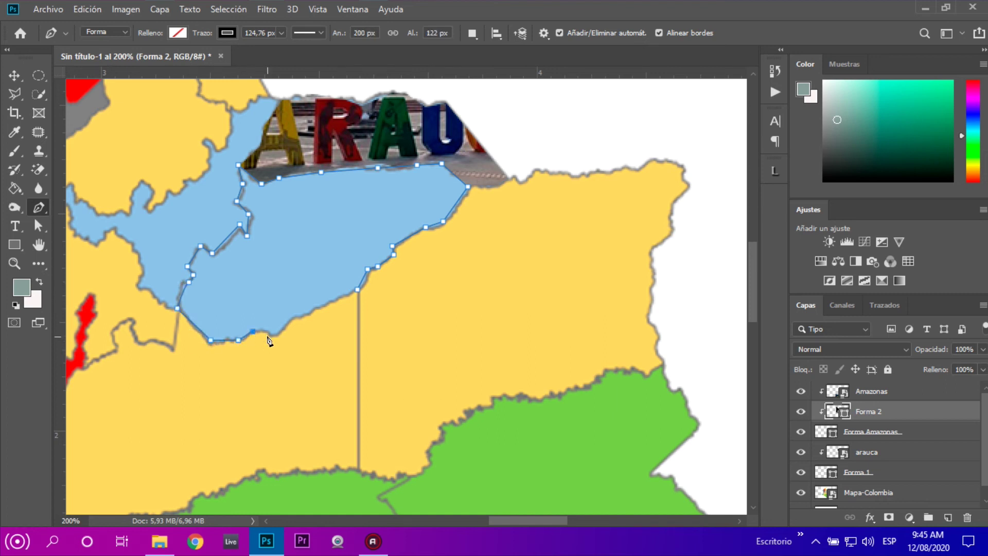
{"action": "left_click", "coordinate": [301, 315]}
{"action": "left_click", "coordinate": [342, 295]}
{"action": "left_click", "coordinate": [359, 292]}
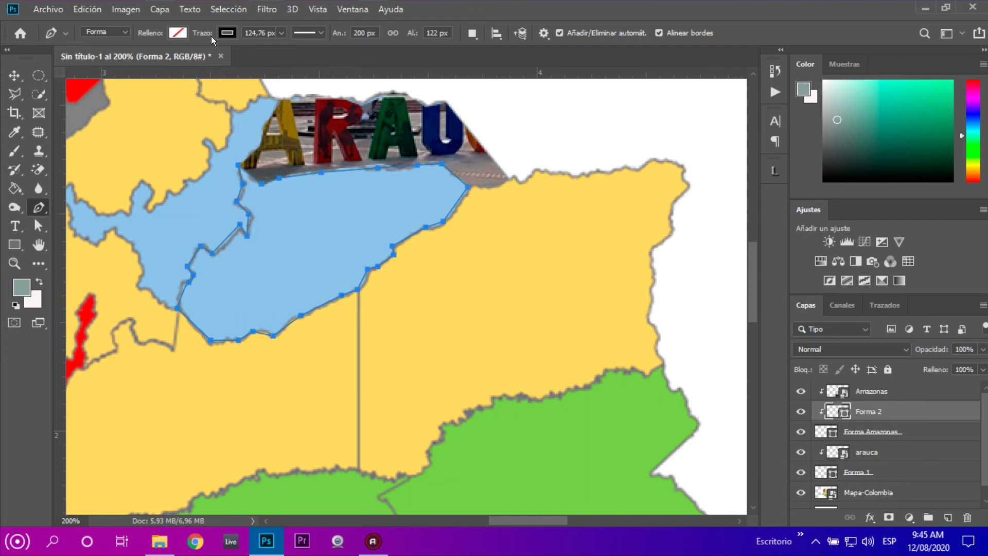
{"action": "left_click", "coordinate": [225, 33]}
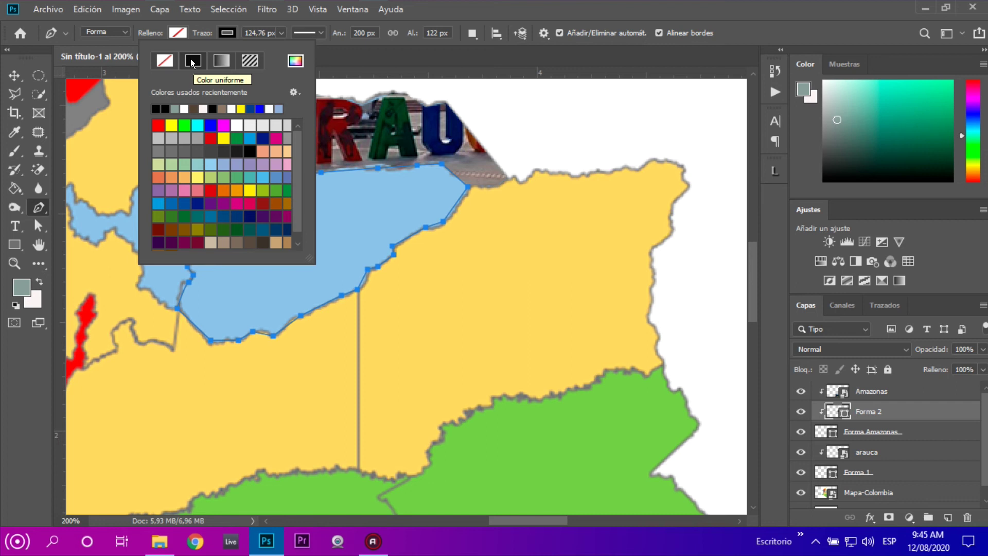
Step: Move the new Forma 2 layer to the top and release its clipping so it shows solid black
{"action": "left_click", "coordinate": [191, 58]}
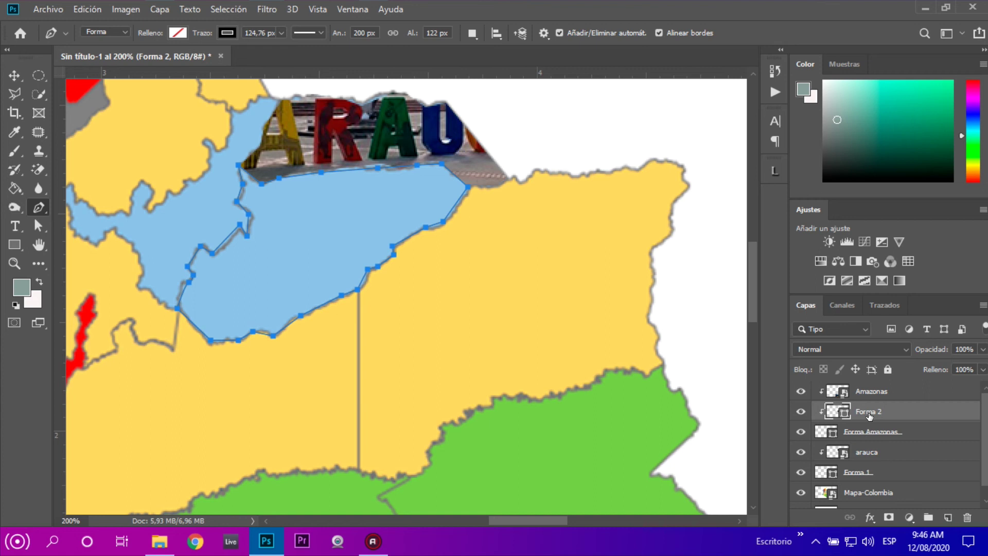
{"action": "left_click_drag", "start_coordinate": [867, 415], "coordinate": [868, 382]}
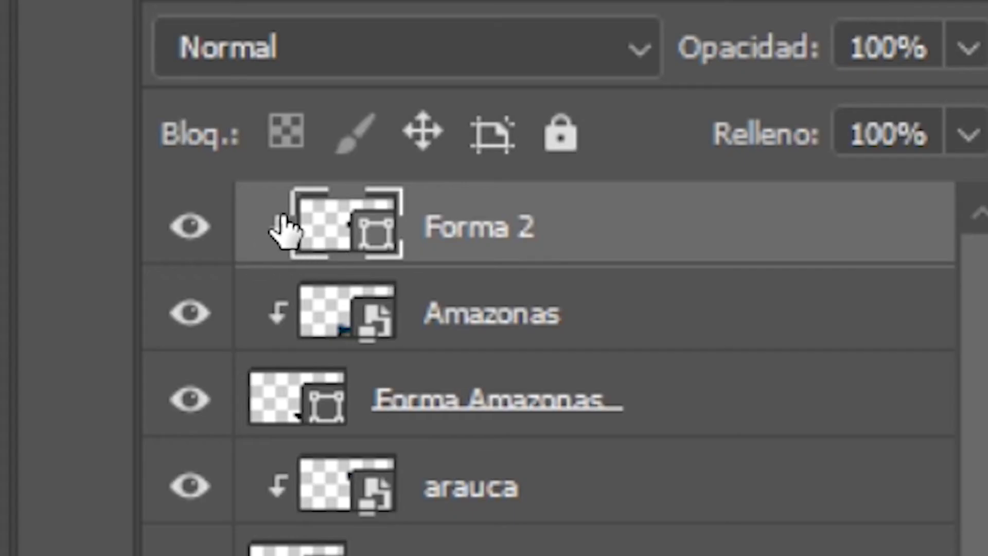
{"action": "left_click", "coordinate": [280, 265], "text": "alt"}
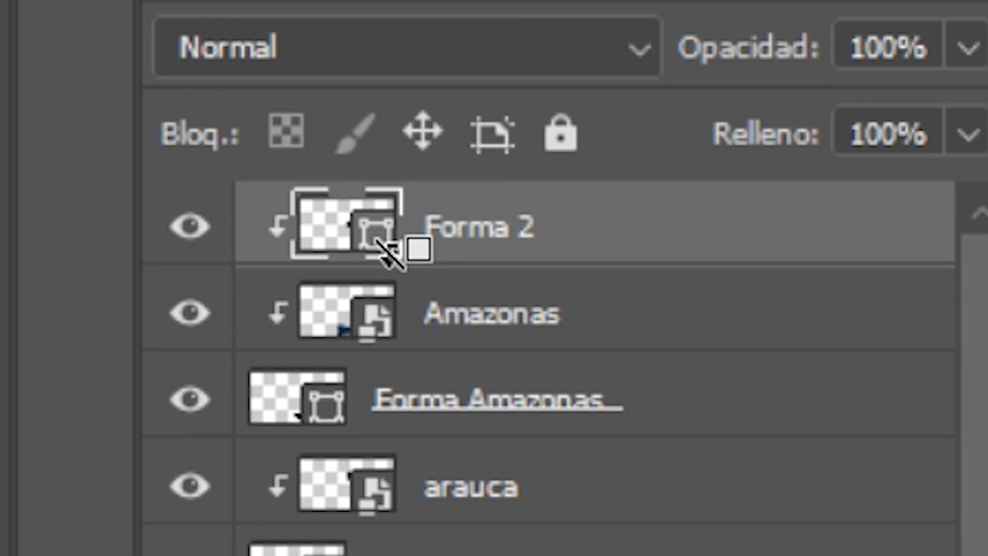
{"action": "left_click_drag", "start_coordinate": [391, 253], "coordinate": [386, 249]}
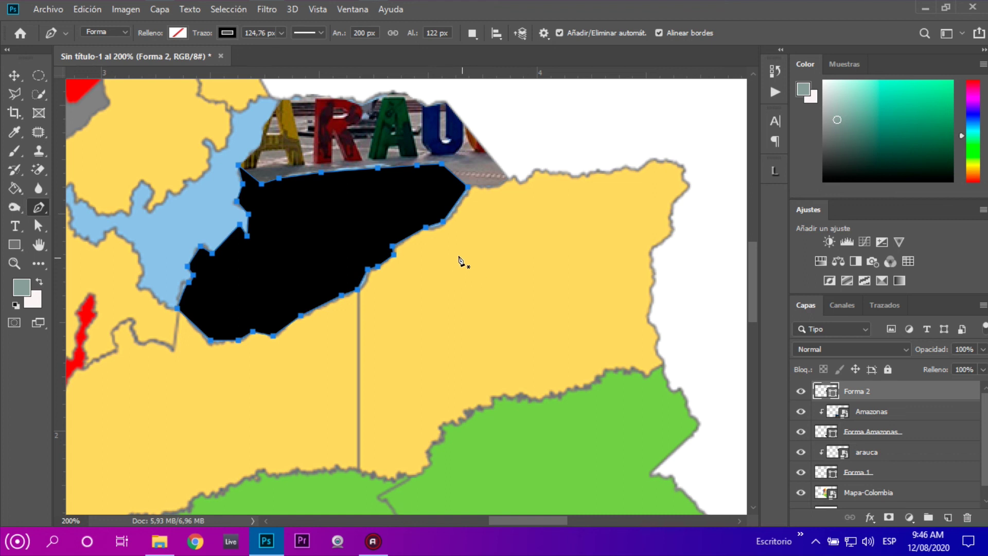
Step: Place the Casanare flag image into the map above Forma 2 and commit it at about 51.2%
{"action": "left_click", "coordinate": [159, 541]}
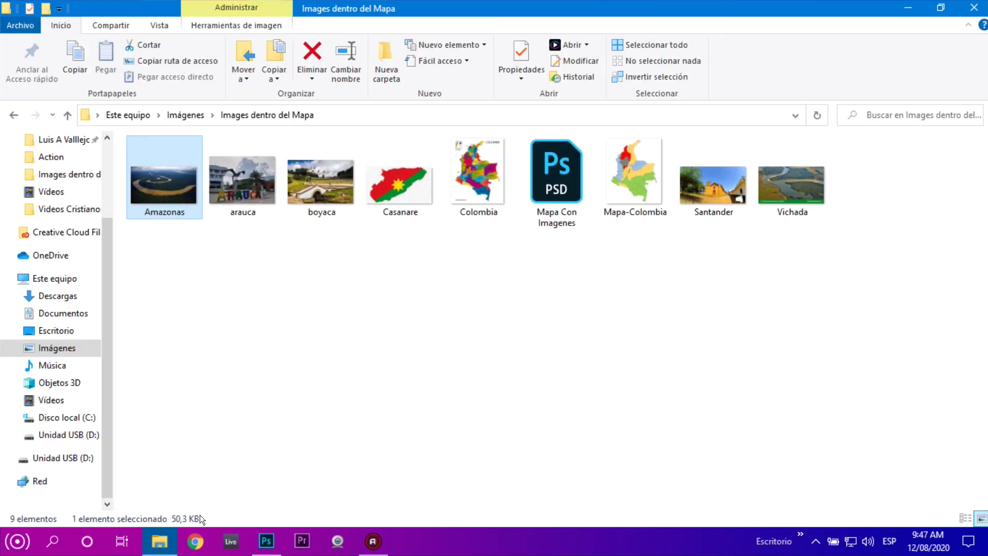
{"action": "left_click", "coordinate": [405, 198]}
{"action": "left_click_drag", "start_coordinate": [385, 184], "coordinate": [267, 517]}
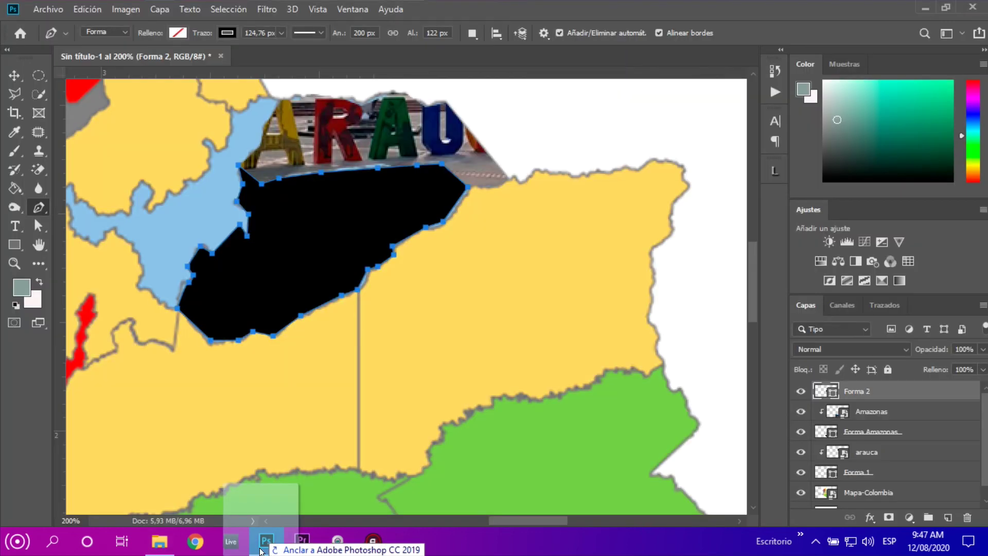
{"action": "left_click_drag", "start_coordinate": [267, 517], "coordinate": [299, 229]}
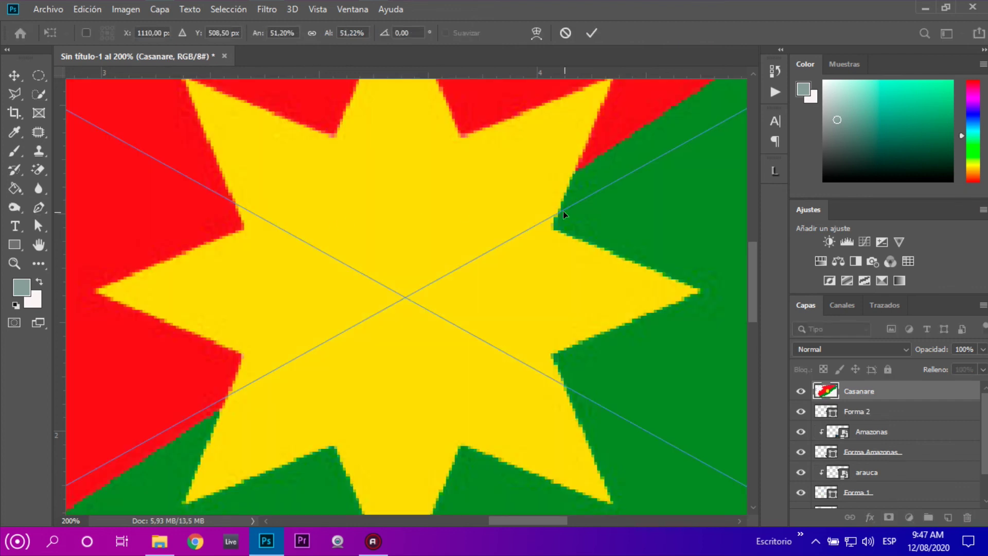
{"action": "key", "text": "ctrl+minus"}
{"action": "key", "text": "ctrl+minus"}
{"action": "key", "text": "ctrl+minus"}
{"action": "key", "text": "ctrl+minus"}
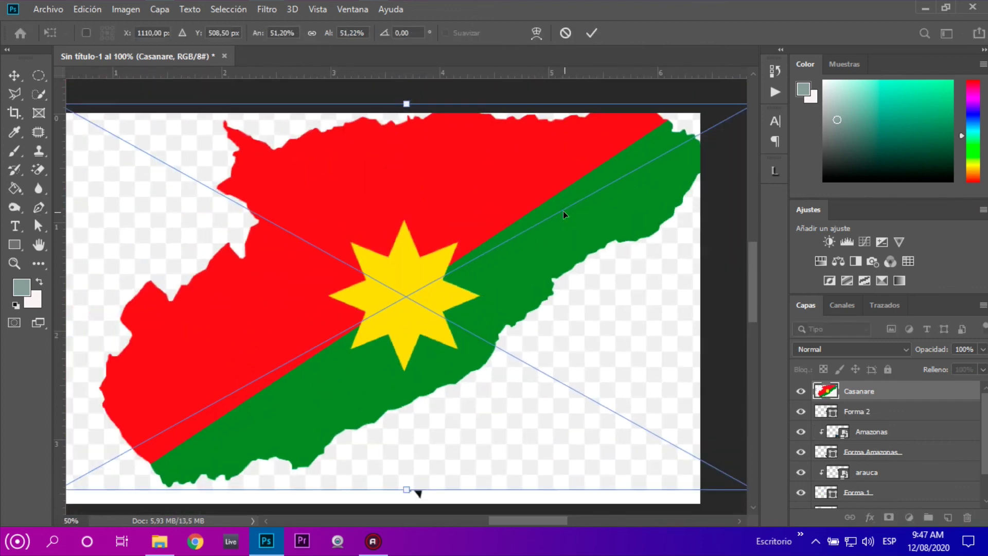
{"action": "key", "text": "ctrl+minus"}
{"action": "key", "text": "ctrl+minus"}
{"action": "key", "text": "ctrl+minus"}
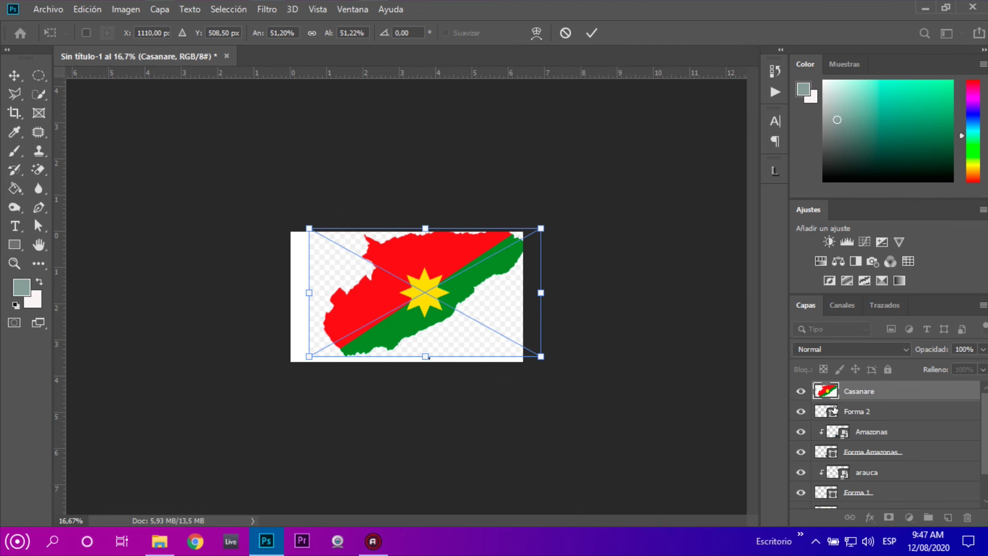
{"action": "left_click", "coordinate": [592, 32]}
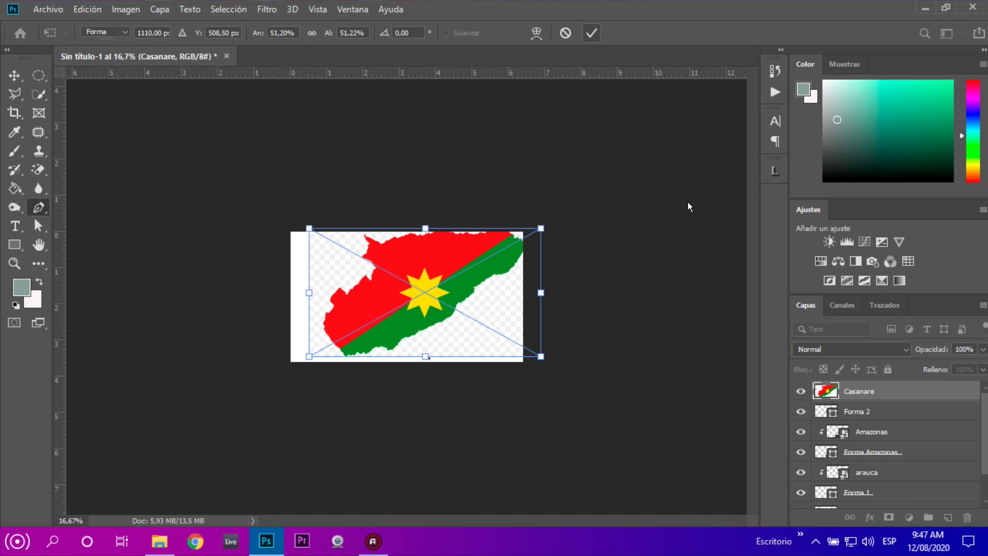
Step: Clip the Casanare image into the Forma 2 shape and rename Forma 2 to 'Forma Casanare'
{"action": "left_click", "coordinate": [842, 400], "text": "alt"}
{"action": "left_click", "coordinate": [863, 412]}
{"action": "double_click", "coordinate": [864, 412]}
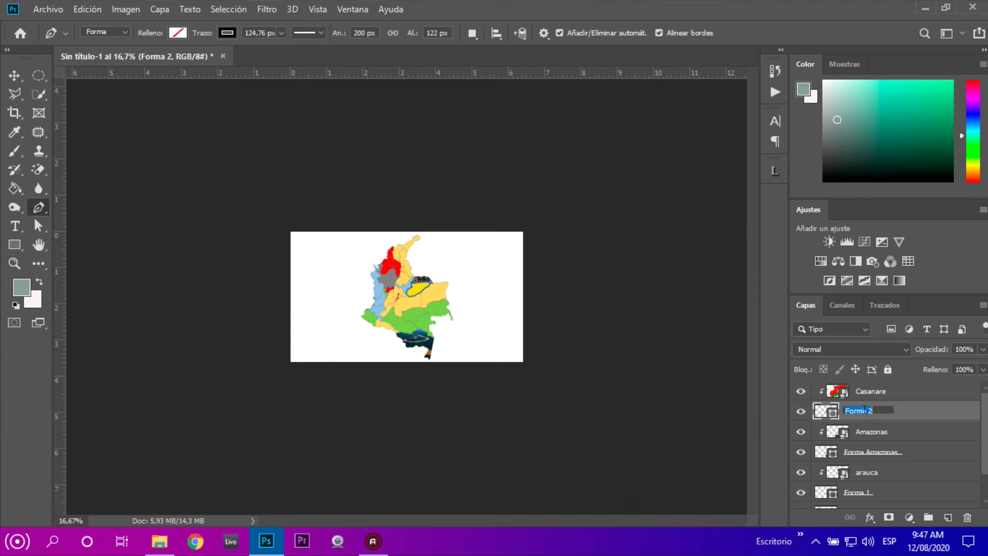
{"action": "left_click", "coordinate": [880, 410]}
{"action": "type", "text": "Casanare"}
{"action": "key", "text": "Return"}
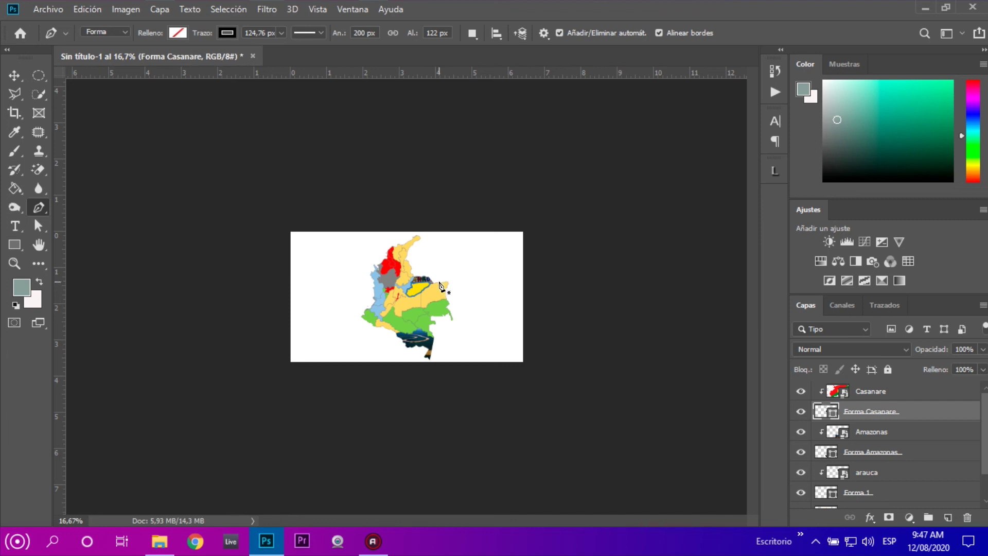
Step: Start and then cancel a transform on the shape, then select the Casanare image layer
{"action": "scroll", "coordinate": [439, 282], "scroll_direction": "up", "scroll_amount": 4}
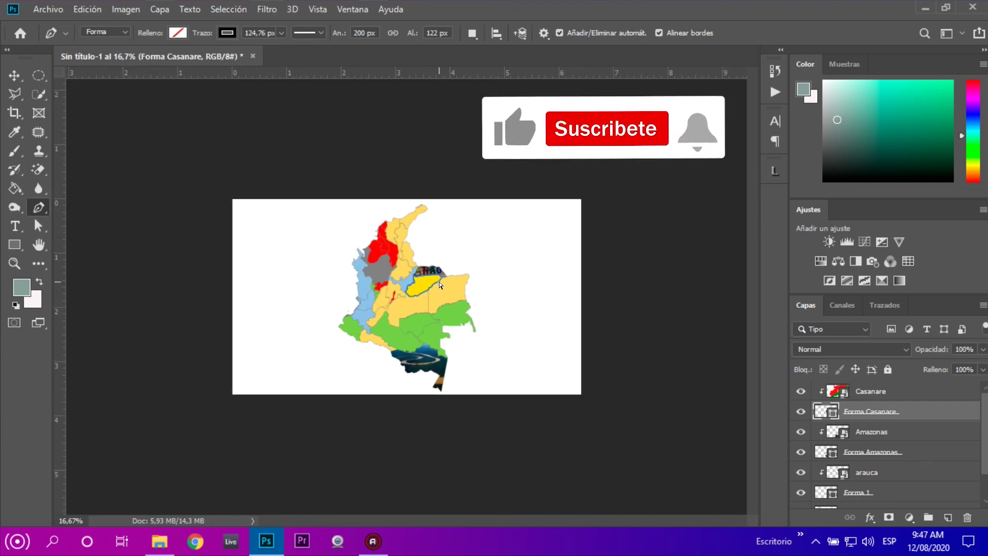
{"action": "scroll", "coordinate": [440, 282], "scroll_direction": "up", "scroll_amount": 1}
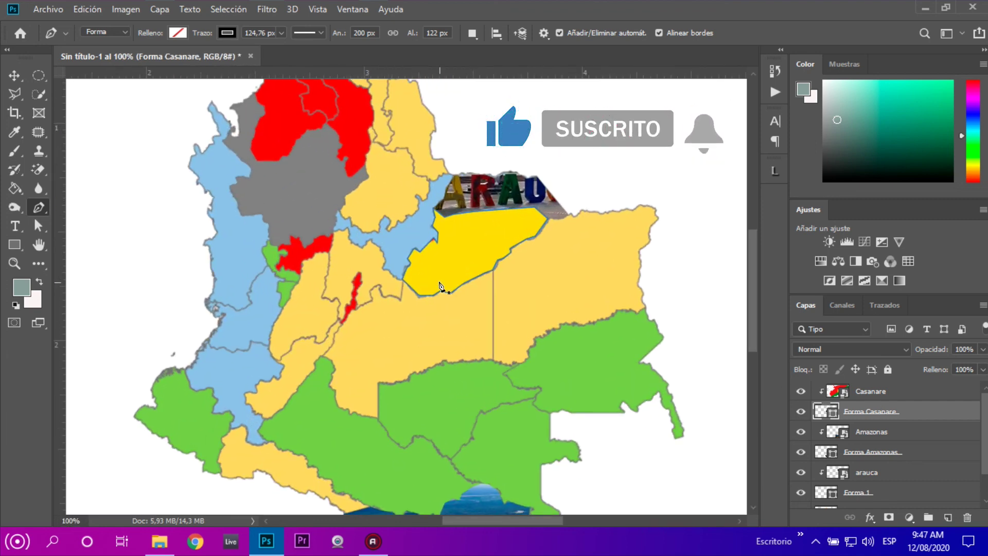
{"action": "key", "text": "ctrl+t"}
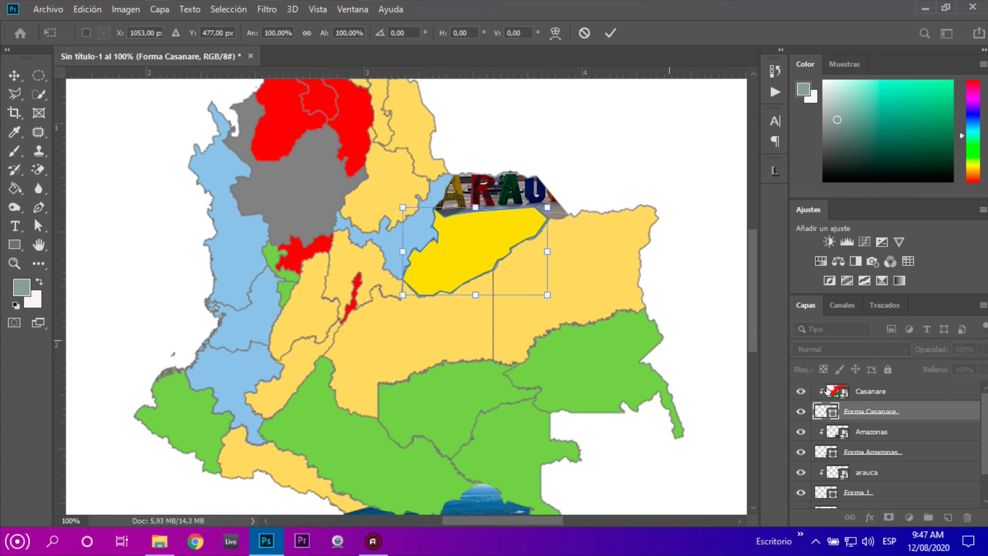
{"action": "key", "text": "p"}
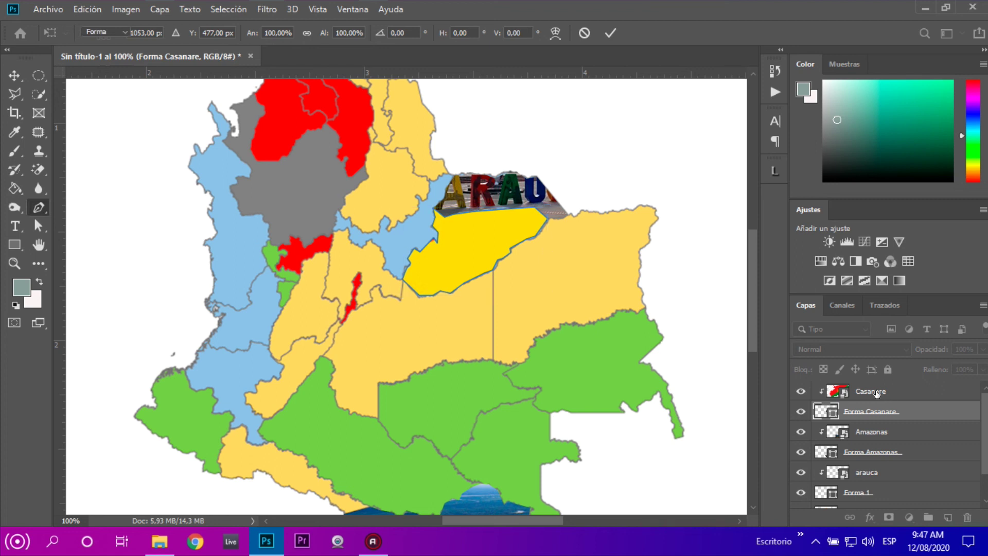
{"action": "left_click", "coordinate": [871, 392]}
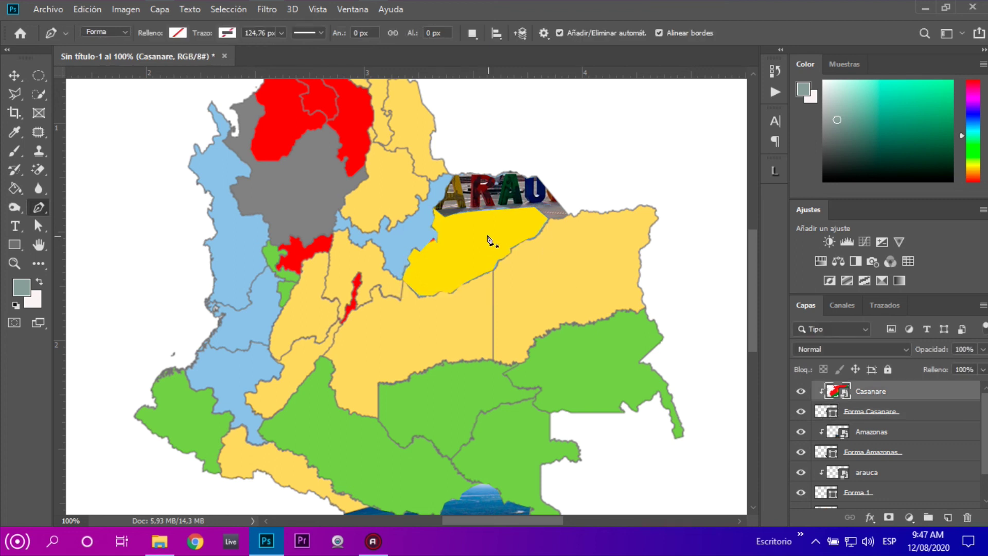
Step: Scale the Casanare flag down to 8.11% and position it over the Casanare shape
{"action": "key", "text": "ctrl+t"}
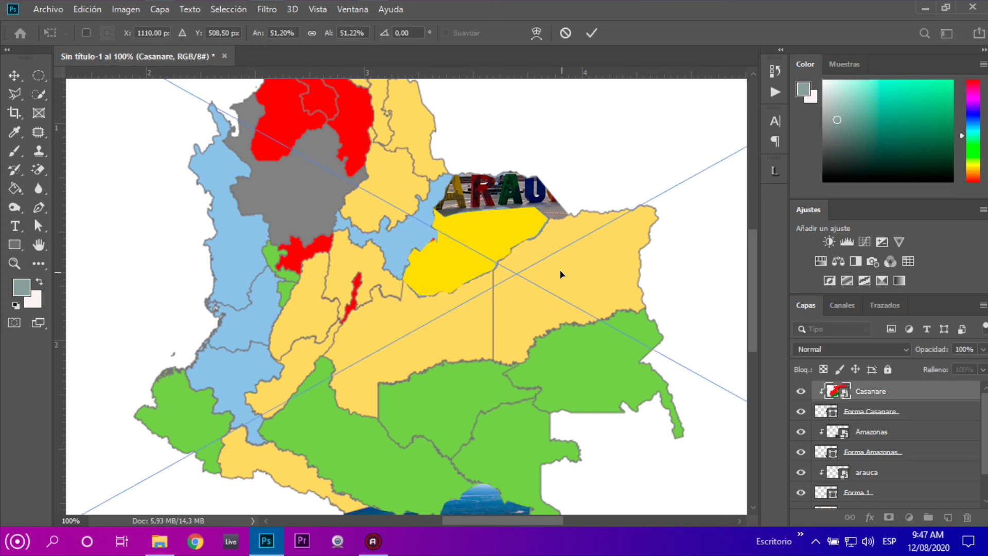
{"action": "key", "text": "ctrl+minus"}
{"action": "key", "text": "ctrl+minus"}
{"action": "key", "text": "ctrl+minus"}
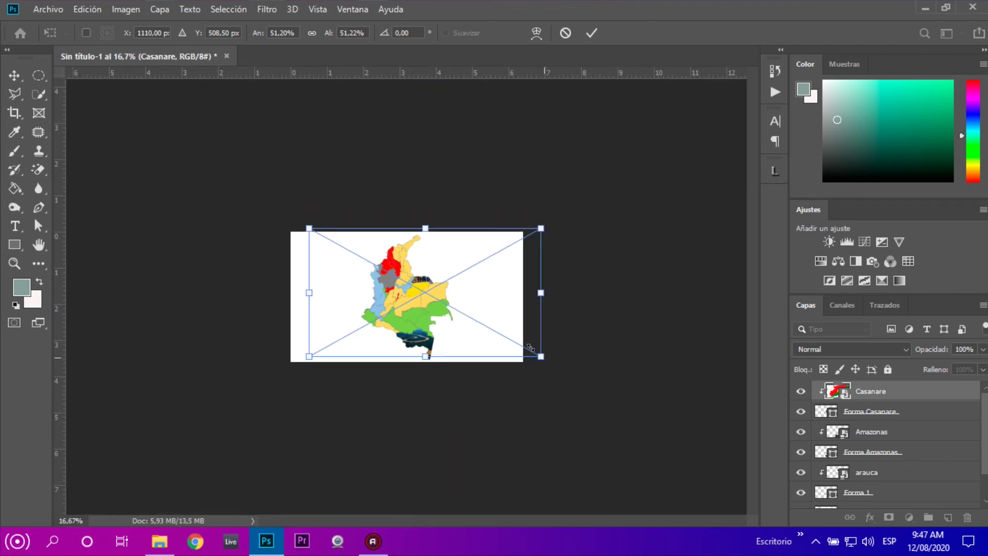
{"action": "left_click_drag", "start_coordinate": [530, 348], "coordinate": [461, 314]}
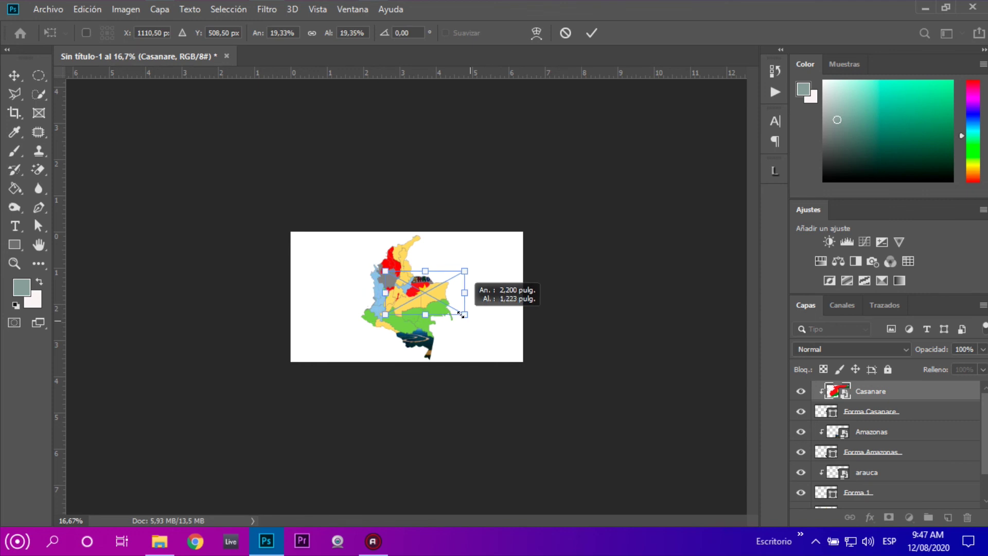
{"action": "left_click_drag", "start_coordinate": [461, 314], "coordinate": [444, 306]}
{"action": "key", "text": "ctrl+plus"}
{"action": "key", "text": "ctrl+plus"}
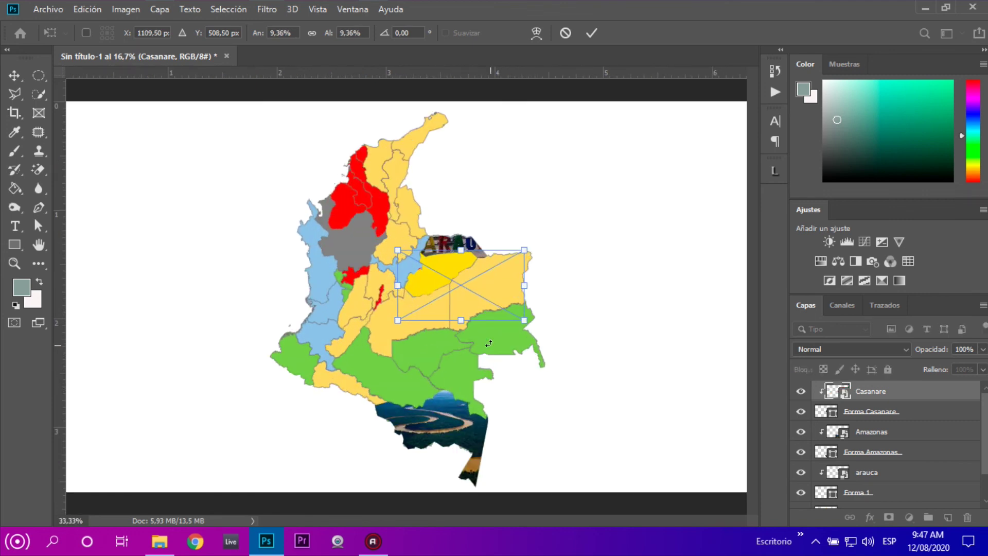
{"action": "key", "text": "ctrl+plus"}
{"action": "key", "text": "ctrl+plus"}
{"action": "key", "text": "ctrl+plus"}
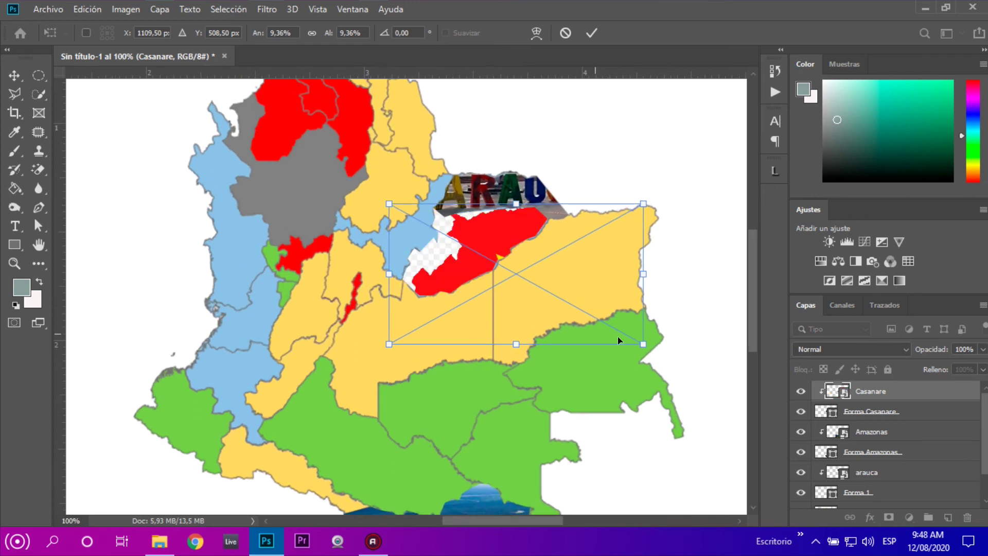
{"action": "left_click_drag", "start_coordinate": [539, 249], "coordinate": [494, 223]}
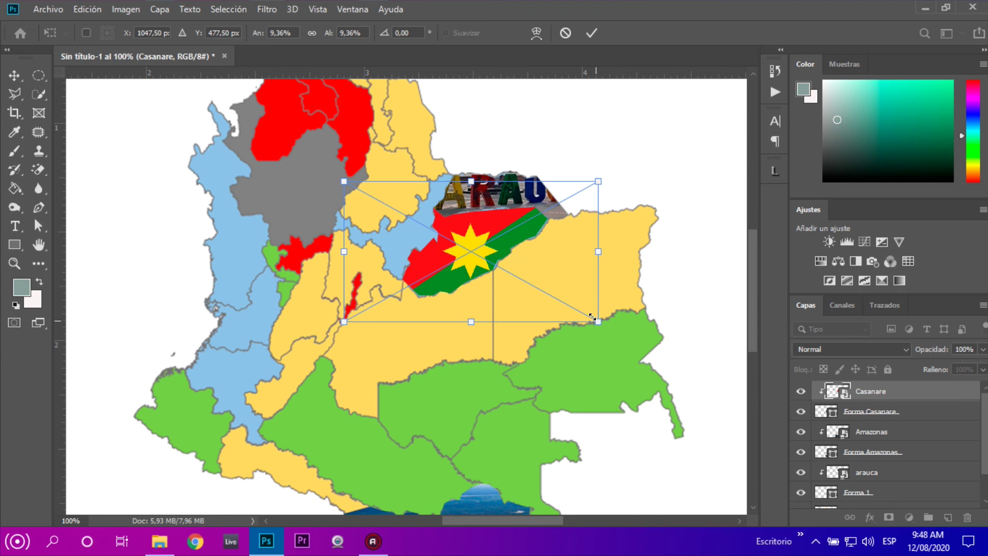
{"action": "left_click_drag", "start_coordinate": [591, 316], "coordinate": [566, 303]}
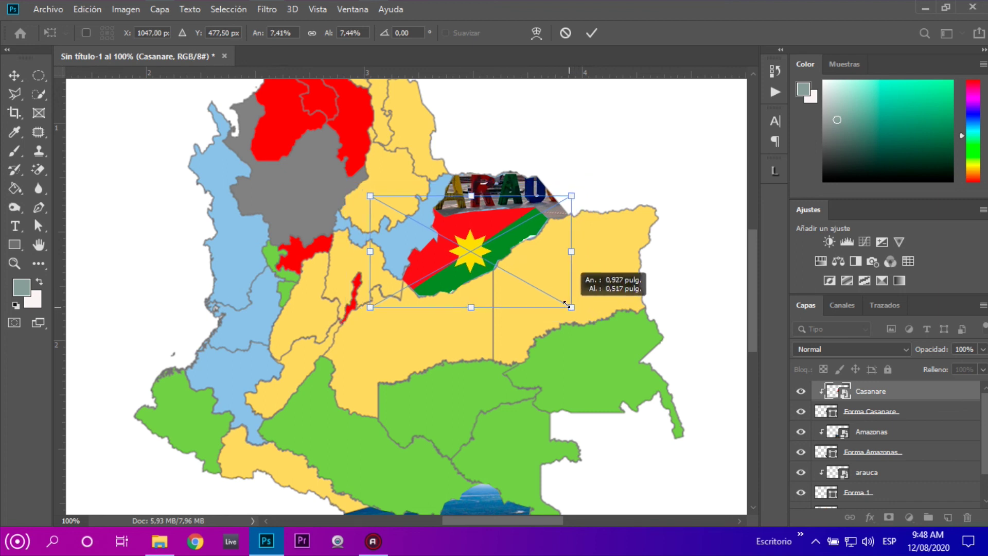
{"action": "left_click_drag", "start_coordinate": [566, 303], "coordinate": [575, 308]}
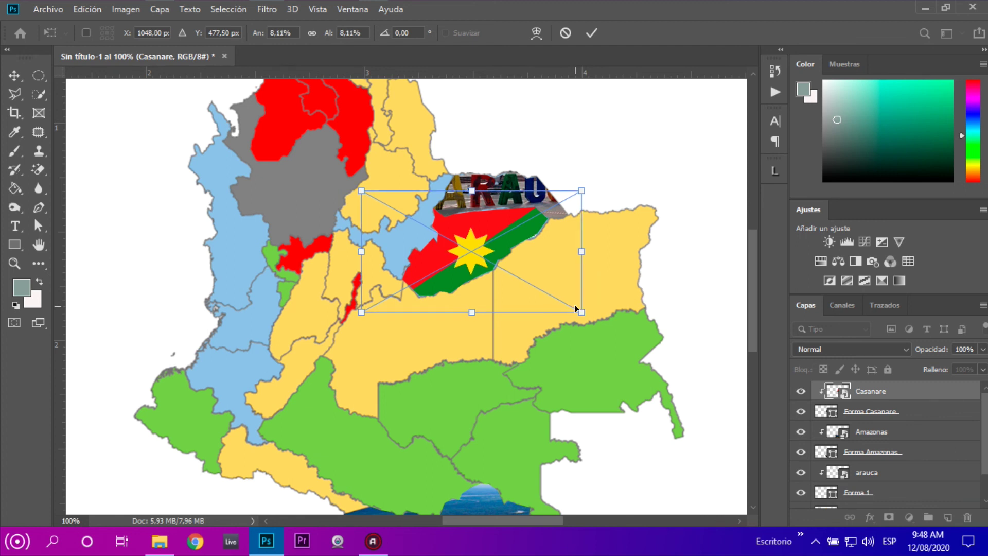
{"action": "key", "text": "p"}
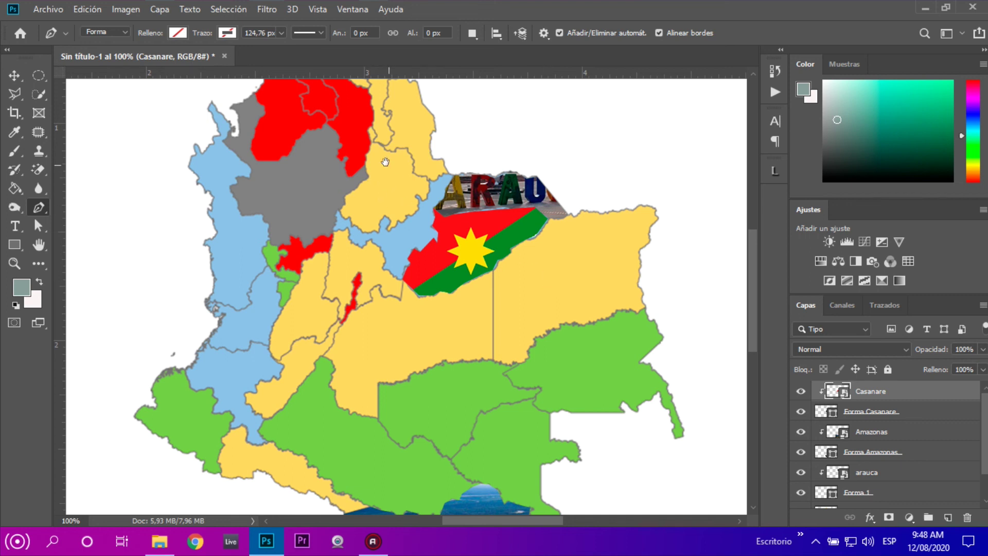
Step: Pan across the finished map, fit it on screen, and minimize Photoshop
{"action": "mouse_move", "coordinate": [384, 161]}
{"action": "left_mouse_down"}
{"action": "mouse_move", "coordinate": [406, 230]}
{"action": "mouse_move", "coordinate": [392, 253]}
{"action": "mouse_move", "coordinate": [440, 286]}
{"action": "left_mouse_up"}
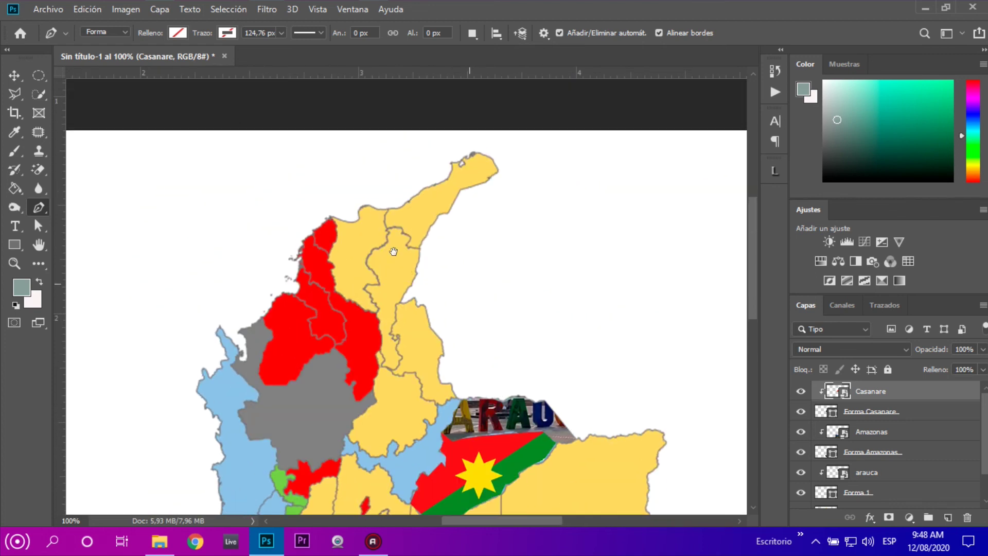
{"action": "mouse_move", "coordinate": [440, 285]}
{"action": "left_mouse_down"}
{"action": "mouse_move", "coordinate": [501, 200]}
{"action": "mouse_move", "coordinate": [364, 267]}
{"action": "mouse_move", "coordinate": [444, 205]}
{"action": "left_mouse_up"}
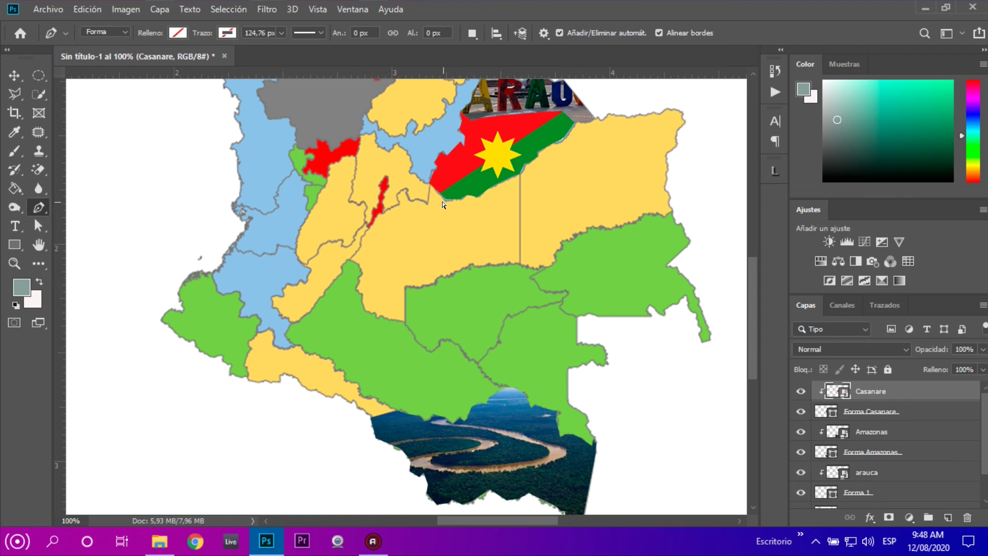
{"action": "key", "text": "ctrl+0"}
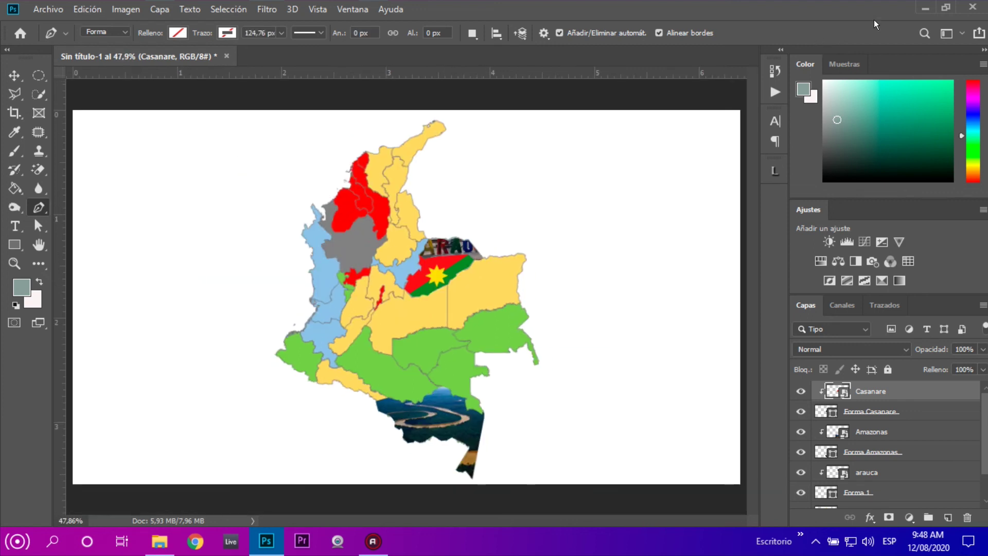
{"action": "left_click", "coordinate": [925, 8]}
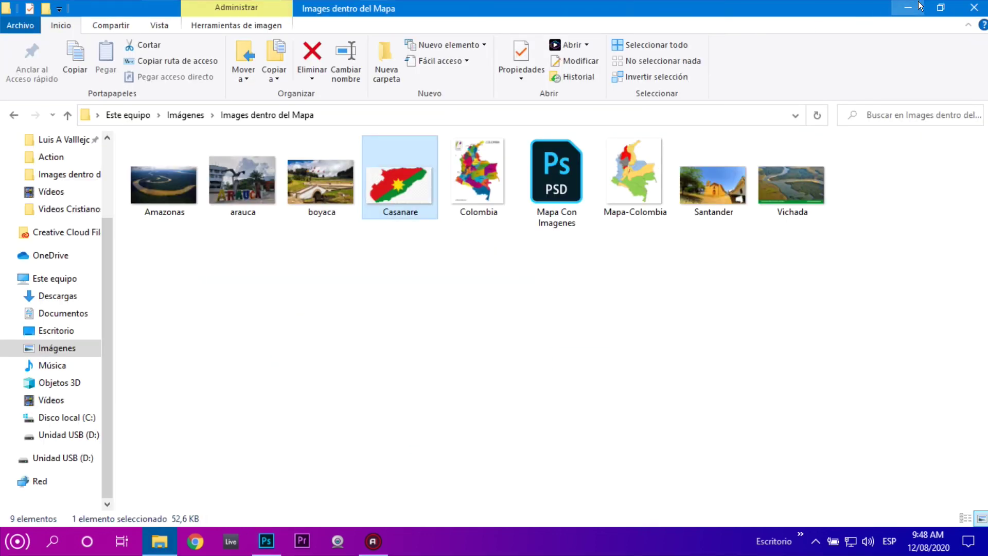
Step: Minimize the image folder window and refresh the desktop with Actualizar
{"action": "left_click", "coordinate": [920, 6]}
{"action": "right_click", "coordinate": [587, 110]}
{"action": "left_click", "coordinate": [623, 154]}
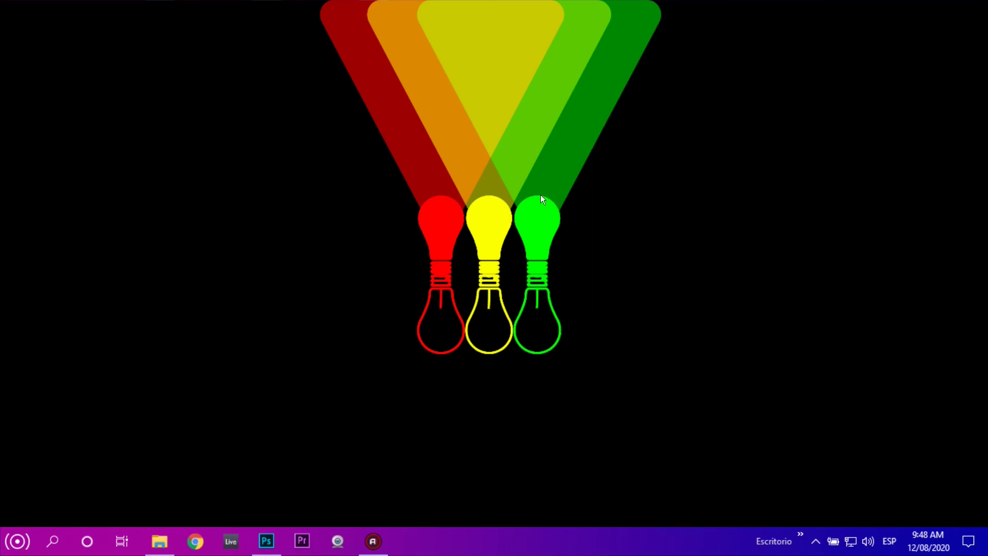